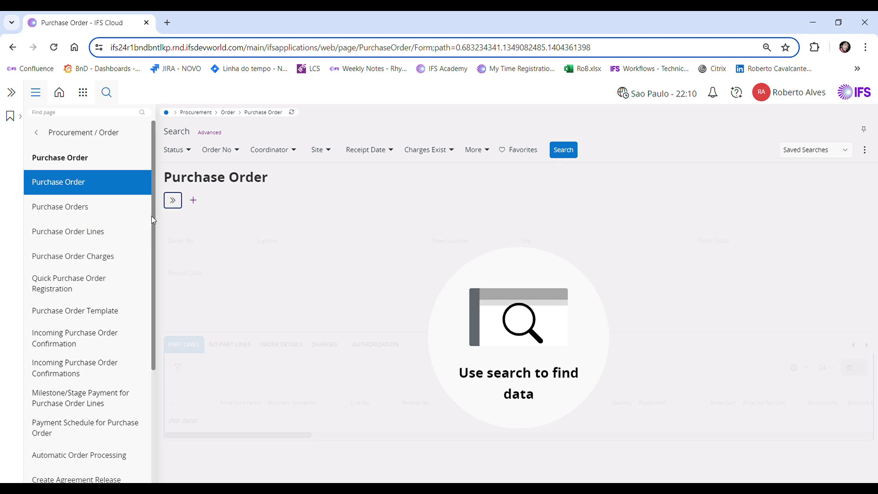
Create a new purchase order for supplier RCA SUPP and save it
{"action": "left_click", "coordinate": [193, 202]}
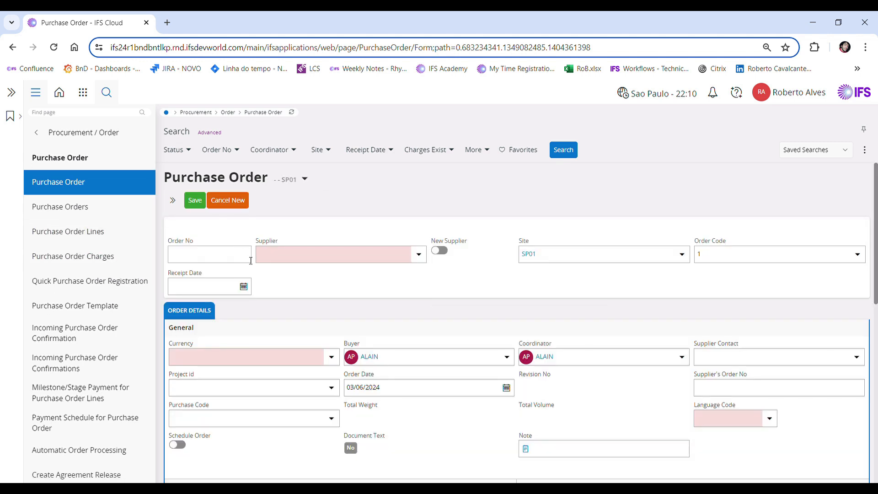
{"action": "left_click", "coordinate": [275, 257]}
{"action": "type", "text": "rca"}
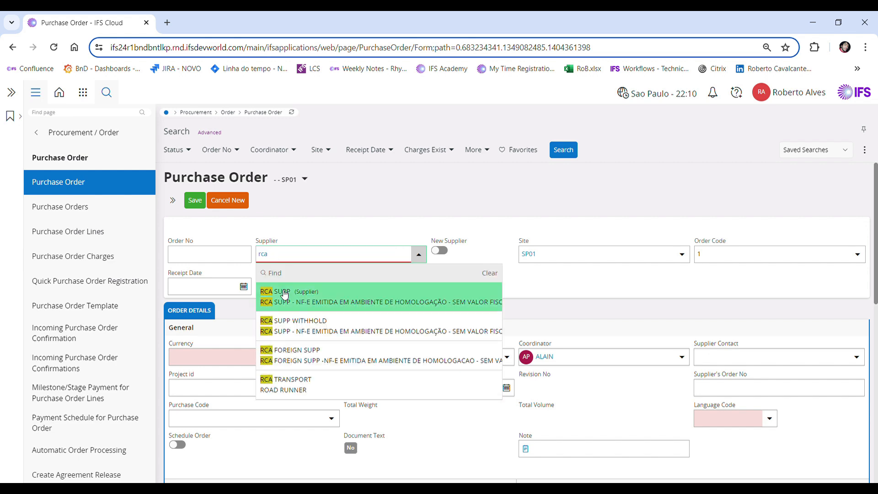
{"action": "left_click", "coordinate": [280, 288]}
{"action": "scroll", "coordinate": [374, 314], "scroll_direction": "down", "scroll_amount": 10}
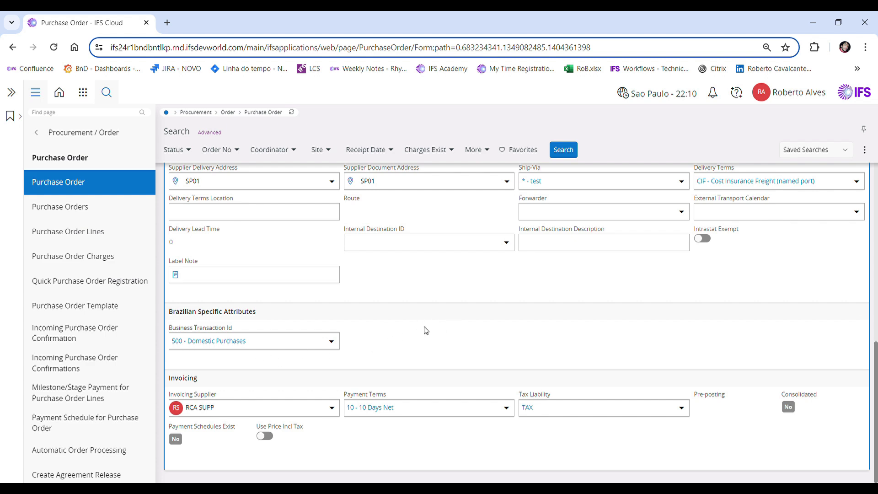
{"action": "scroll", "coordinate": [428, 326], "scroll_direction": "up", "scroll_amount": 10}
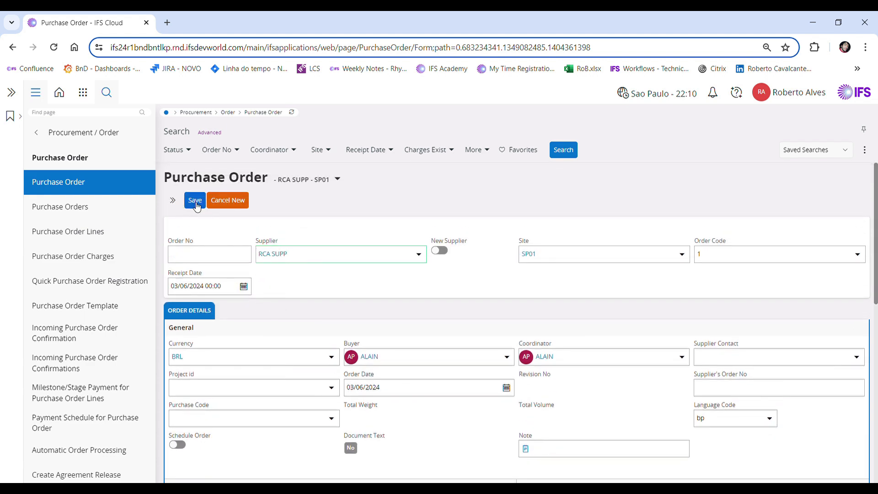
{"action": "left_click", "coordinate": [197, 204]}
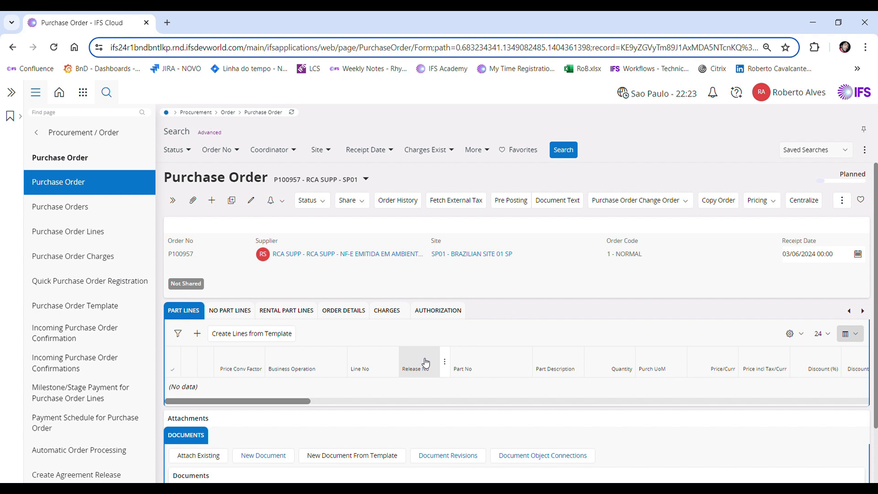
Add a part line for part F060300 with quantity 1 and save it
{"action": "left_click", "coordinate": [198, 334]}
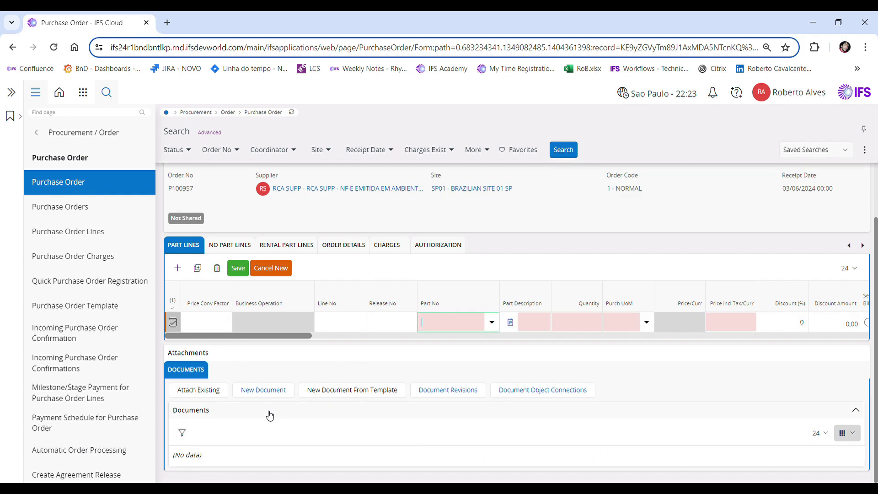
{"action": "left_click", "coordinate": [490, 324]}
{"action": "left_click", "coordinate": [455, 166]}
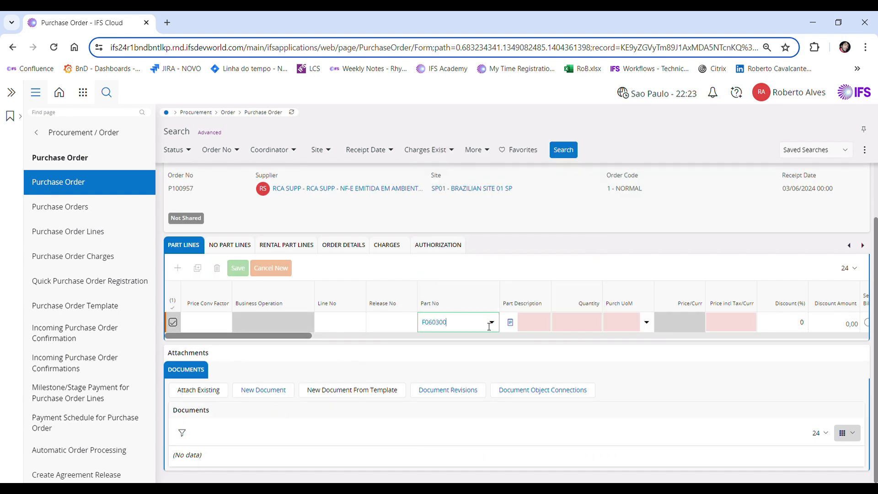
{"action": "left_click", "coordinate": [584, 330]}
{"action": "type", "text": "1"}
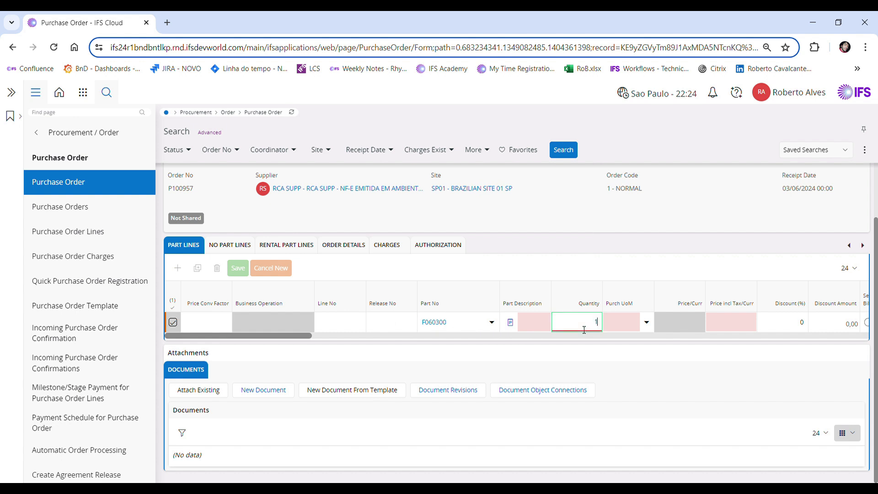
{"action": "key", "text": "Tab"}
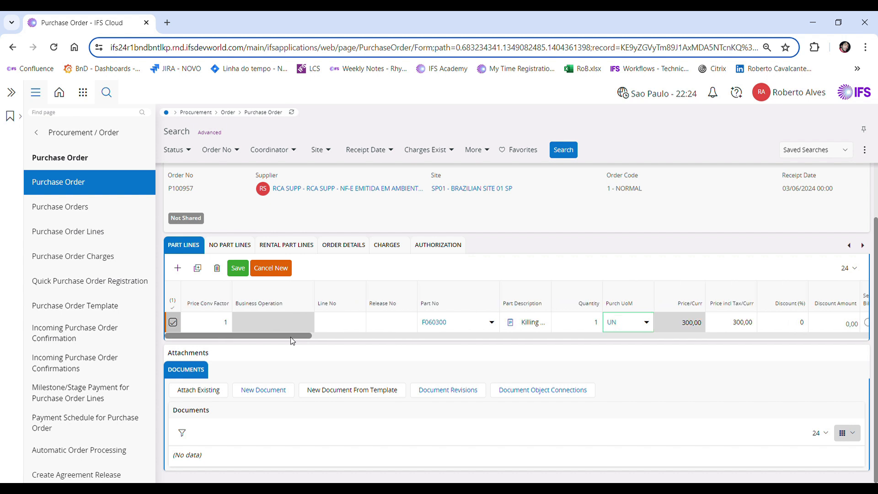
{"action": "left_click_drag", "start_coordinate": [293, 338], "coordinate": [423, 336]}
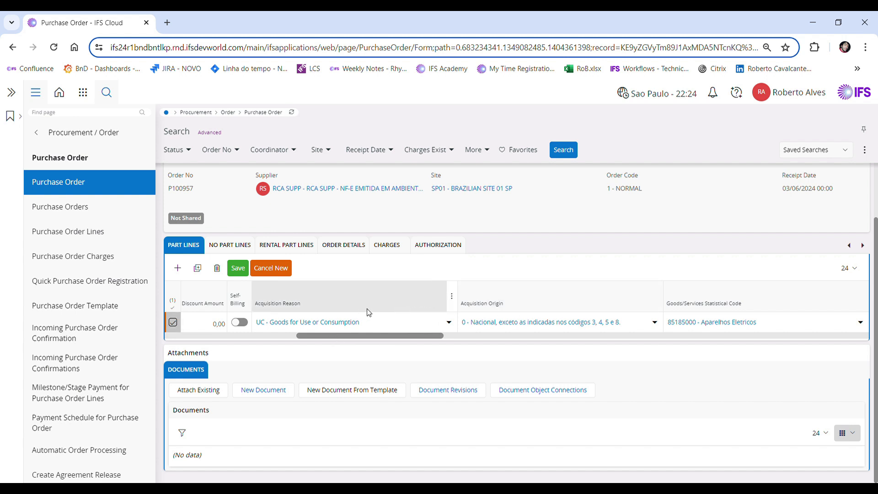
{"action": "left_click_drag", "start_coordinate": [345, 335], "coordinate": [213, 336]}
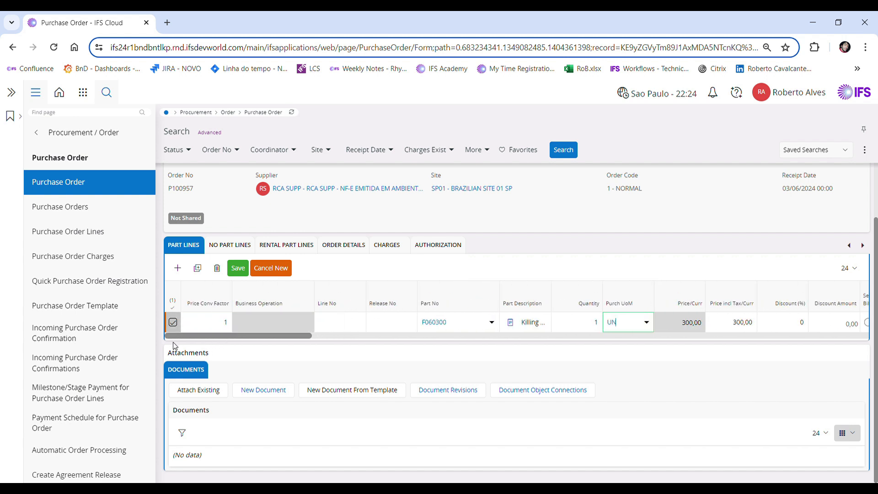
{"action": "left_click", "coordinate": [238, 270]}
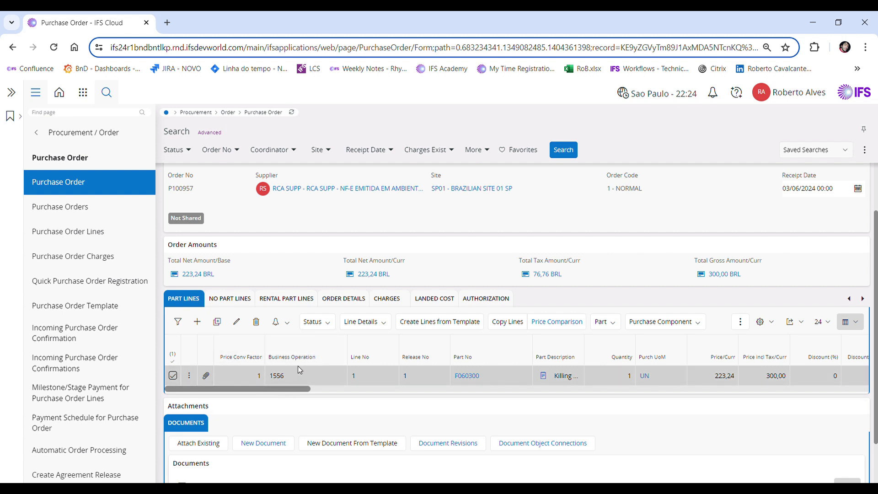
Open the order line taxes of the part line to review the tax breakdown
{"action": "left_click", "coordinate": [190, 378]}
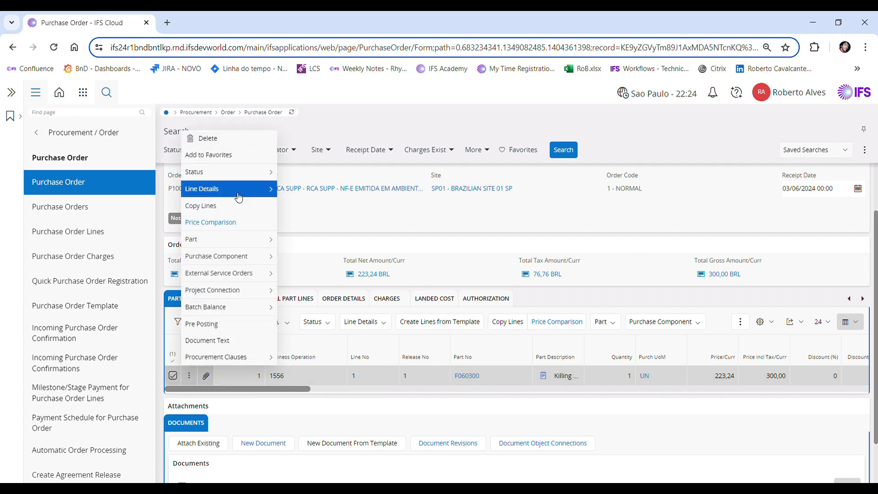
{"action": "mouse_move", "coordinate": [250, 192]}
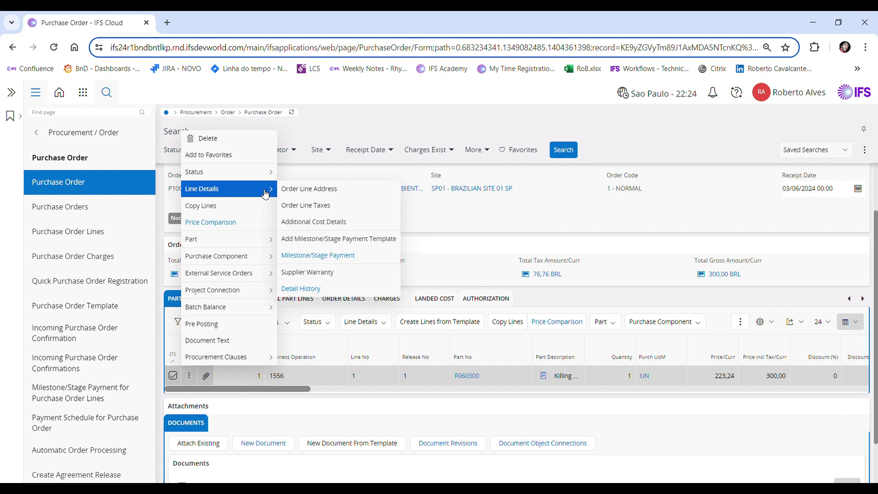
{"action": "left_click", "coordinate": [268, 191]}
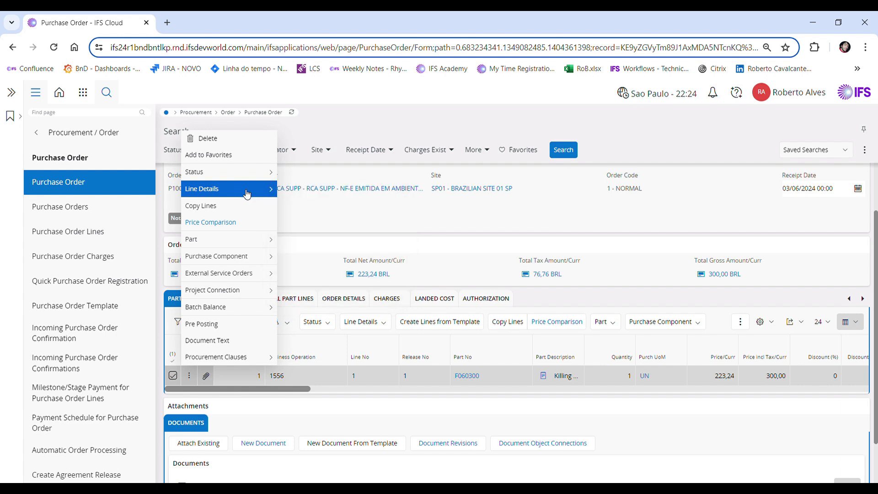
{"action": "left_click", "coordinate": [326, 208]}
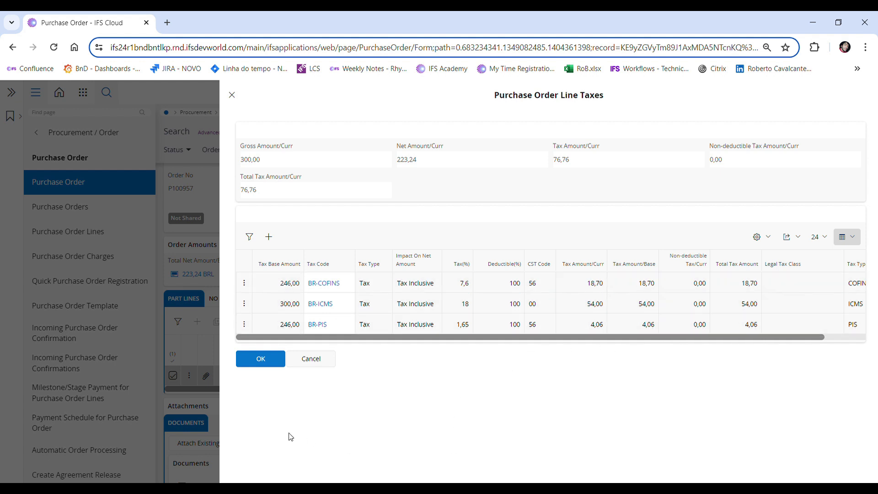
{"action": "left_click", "coordinate": [257, 360]}
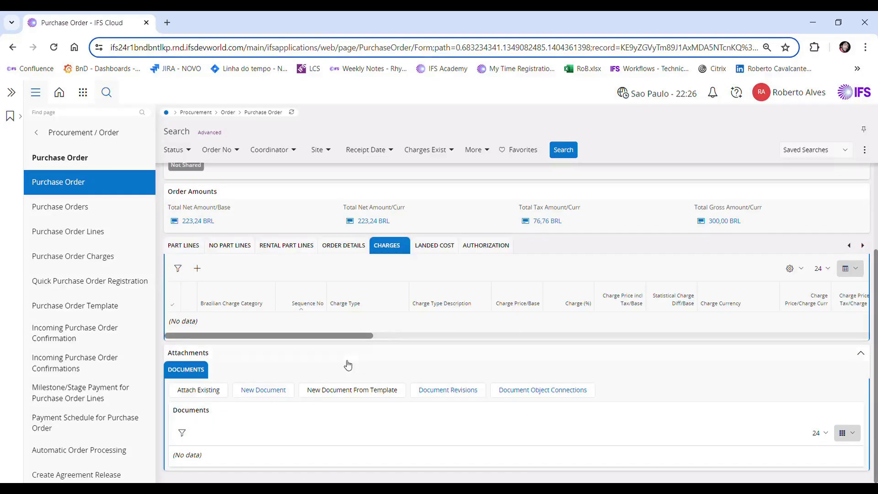
Add a new order charge of type FR (Freight) with a charge price including tax of 100
{"action": "left_click", "coordinate": [197, 267]}
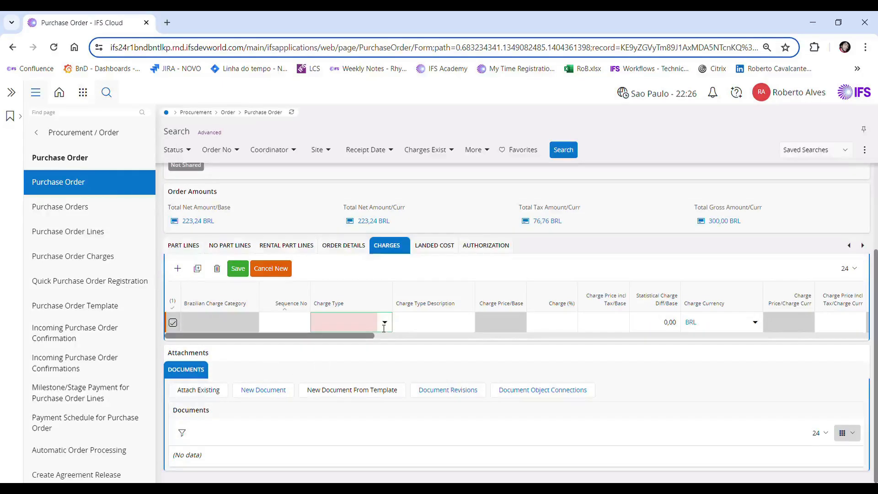
{"action": "left_click", "coordinate": [386, 324]}
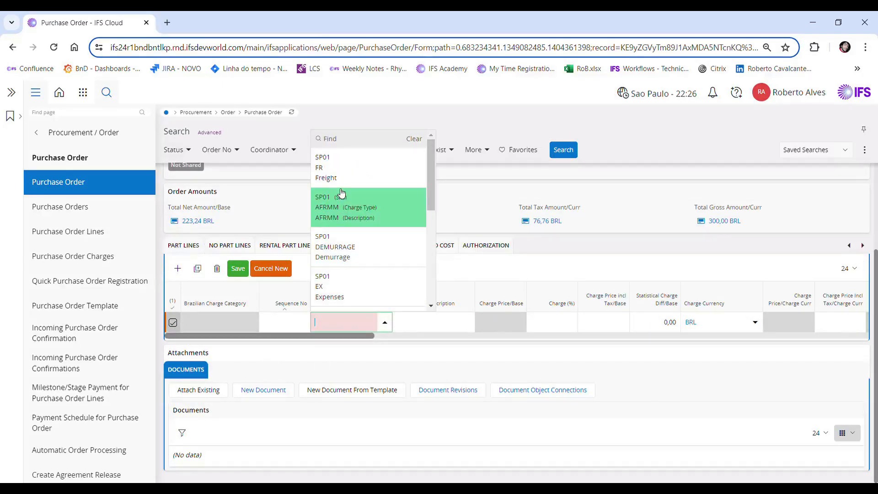
{"action": "left_click", "coordinate": [351, 173]}
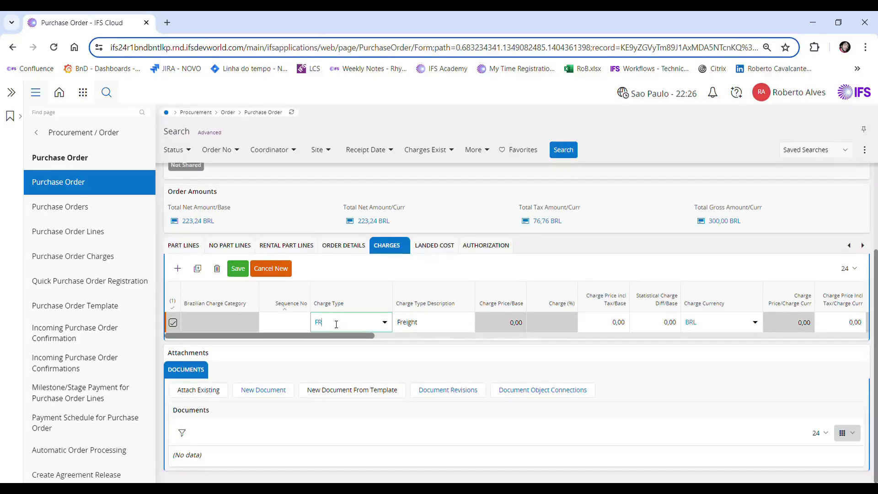
{"action": "left_click", "coordinate": [609, 329]}
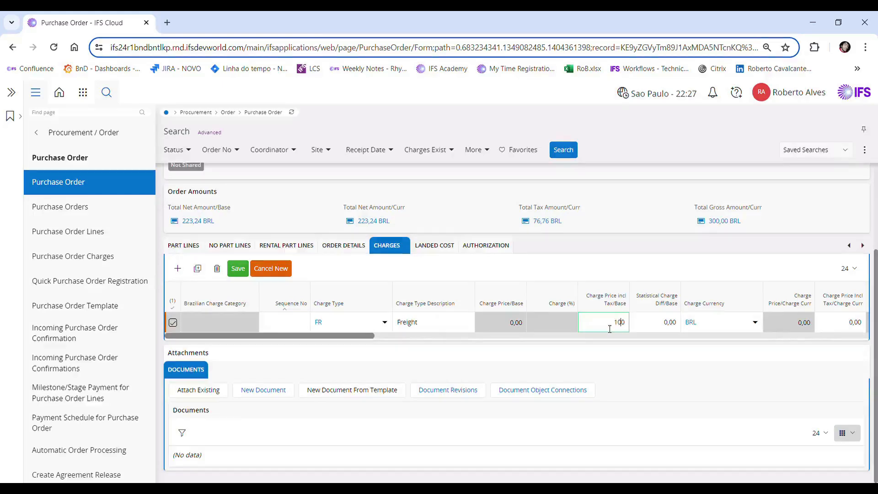
{"action": "key", "text": "Tab"}
{"action": "key", "text": "Tab"}
{"action": "key", "text": "Tab"}
{"action": "key", "text": "Tab"}
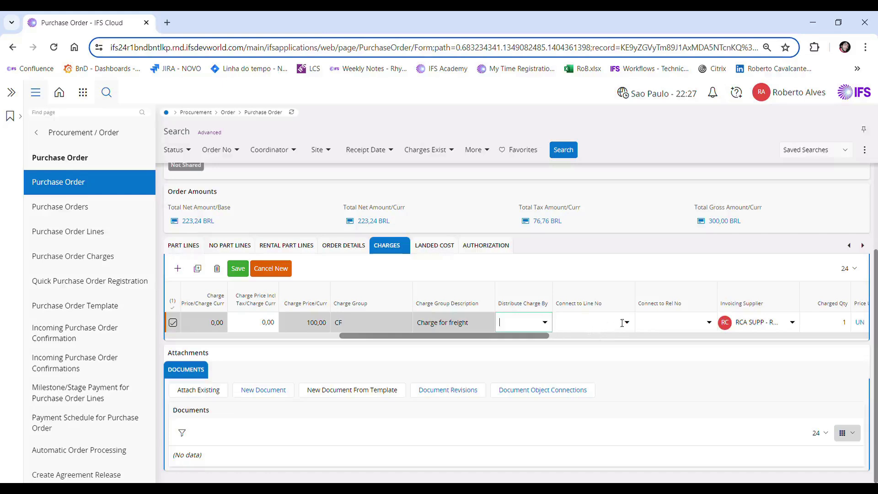
Connect the freight charge to line 1, release 1, and save it
{"action": "left_click", "coordinate": [629, 323]}
{"action": "type", "text": "1"}
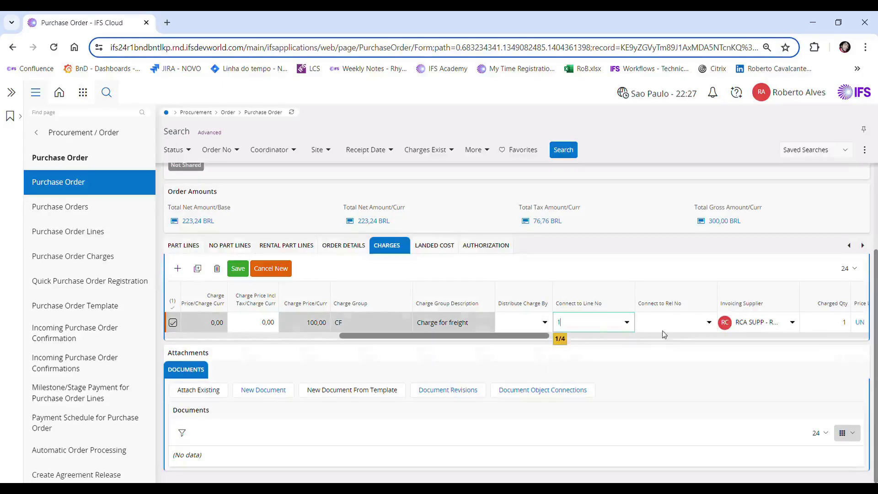
{"action": "left_click", "coordinate": [709, 322]}
{"action": "left_click", "coordinate": [657, 361]}
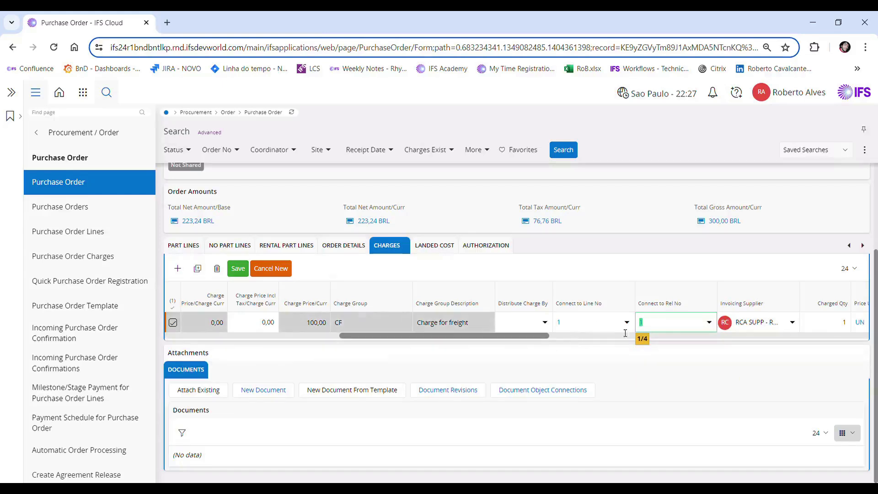
{"action": "left_click", "coordinate": [244, 273]}
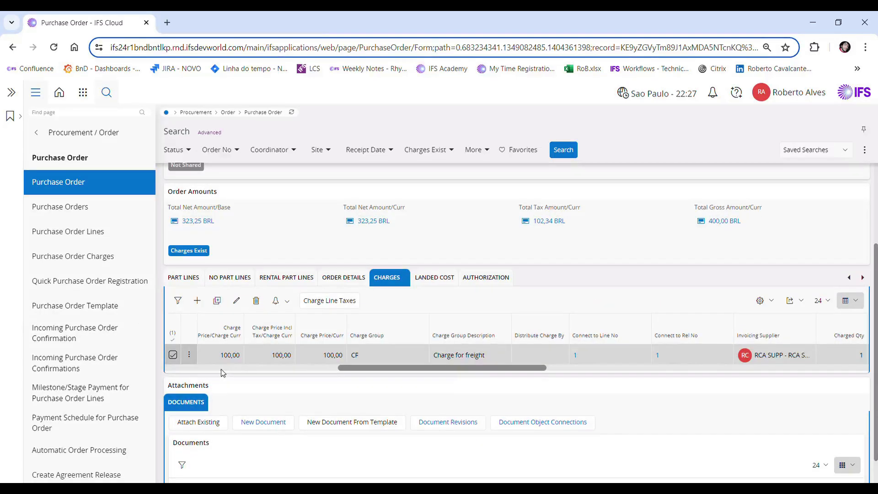
Reopen the part line's order line taxes to review them after adding the charge
{"action": "left_click", "coordinate": [195, 280]}
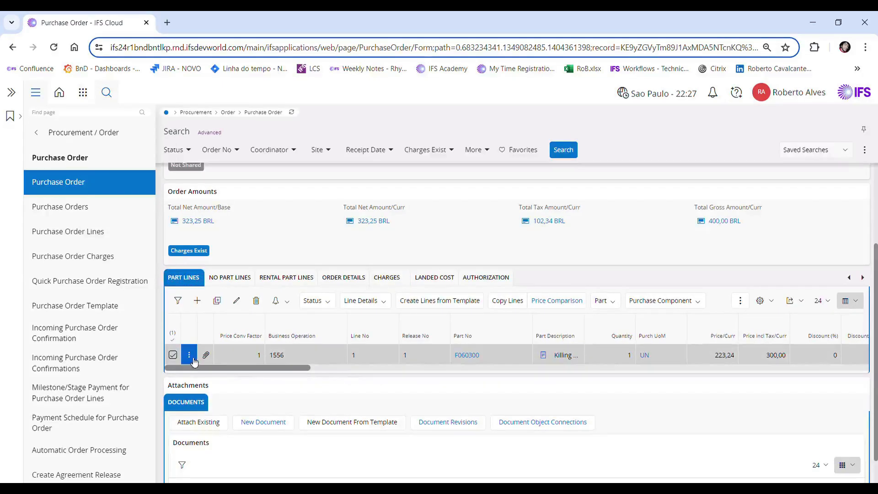
{"action": "left_click", "coordinate": [190, 355]}
{"action": "mouse_move", "coordinate": [238, 168]}
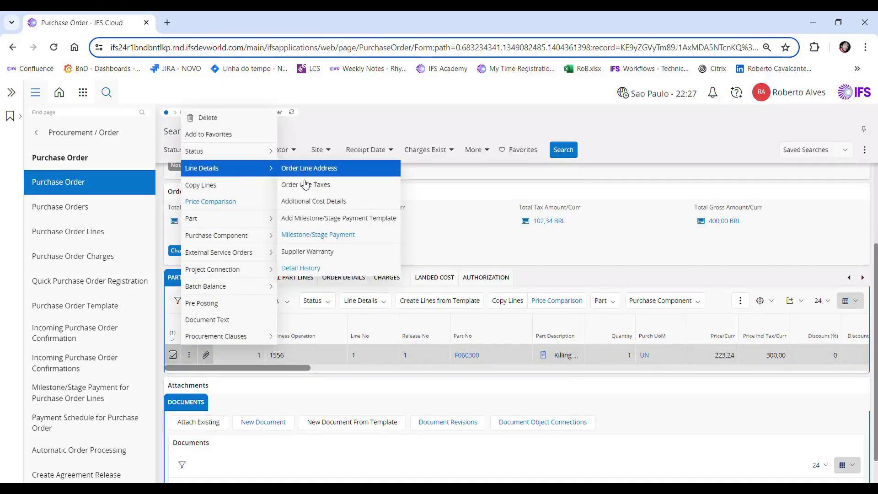
{"action": "left_click", "coordinate": [310, 186]}
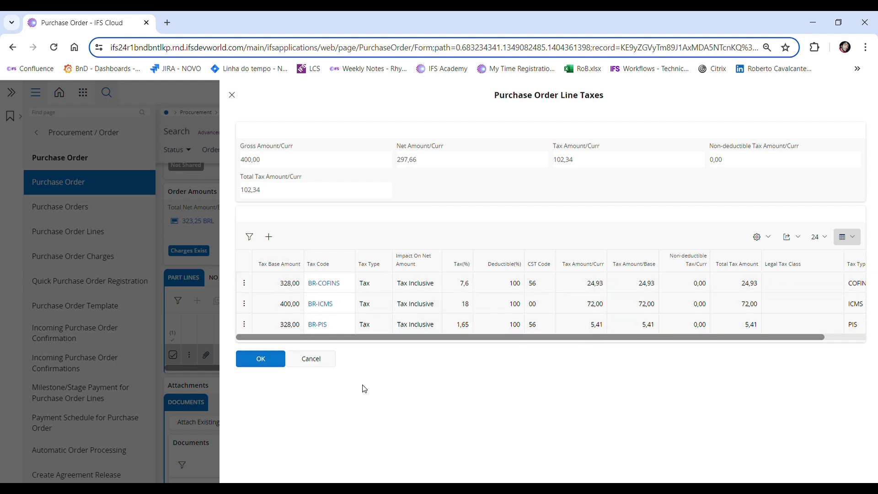
{"action": "left_click", "coordinate": [260, 362]}
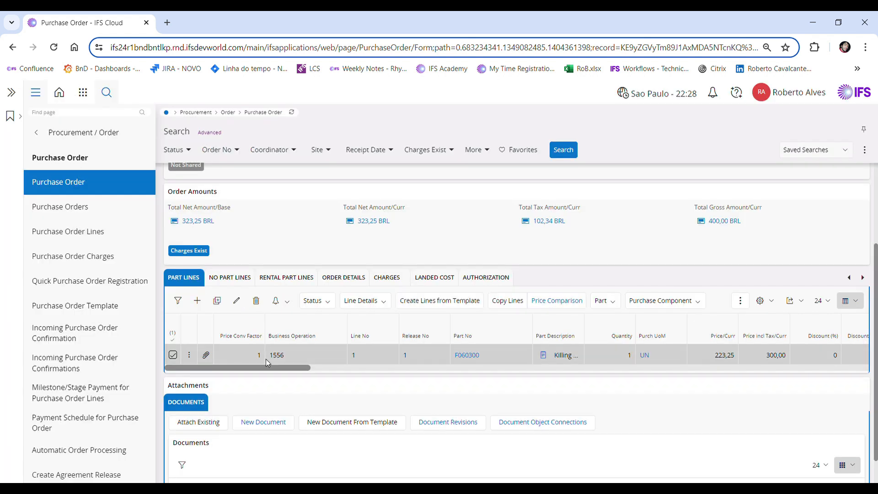
Confirm the purchase order
{"action": "left_click", "coordinate": [305, 206]}
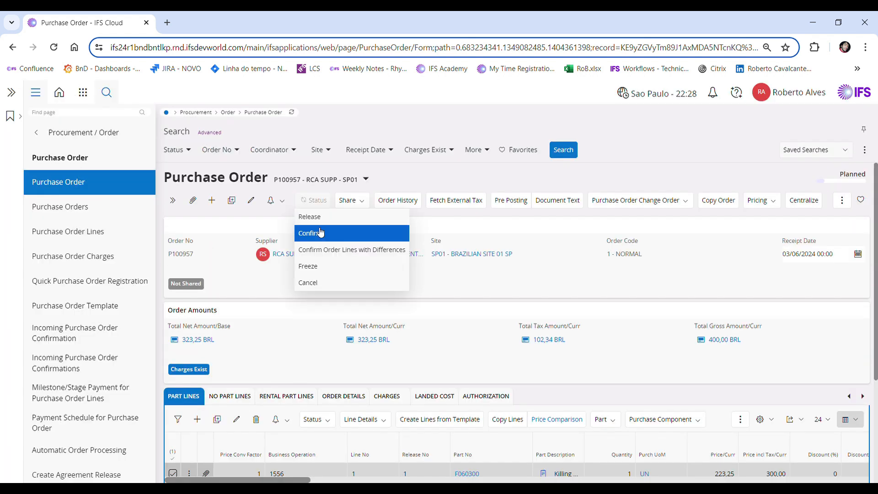
{"action": "left_click", "coordinate": [320, 232]}
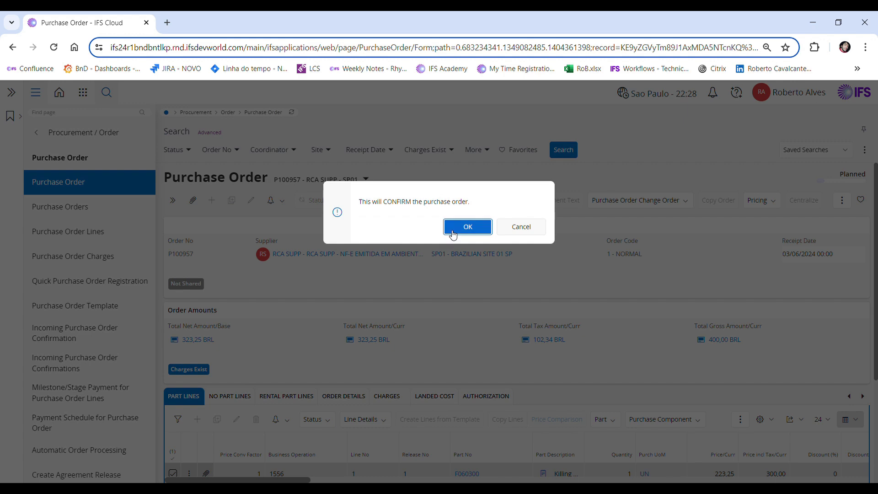
{"action": "left_click", "coordinate": [464, 227]}
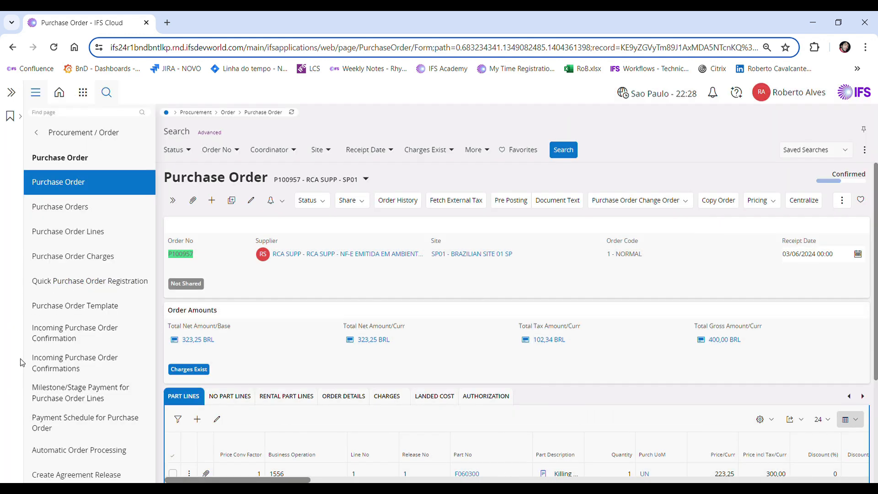
Navigate to the Incoming Nota Fiscal page and start a new nota fiscal record
{"action": "left_click", "coordinate": [58, 115]}
{"action": "type", "text": "inno"}
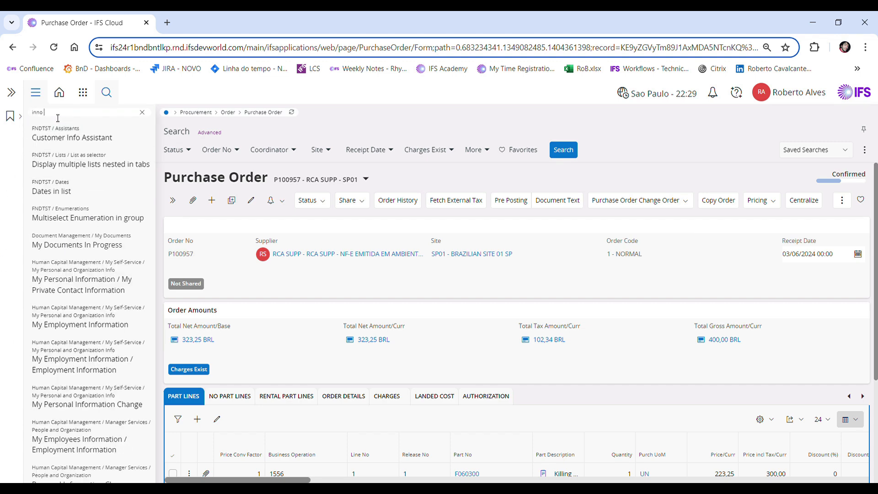
{"action": "type", "text": " f"}
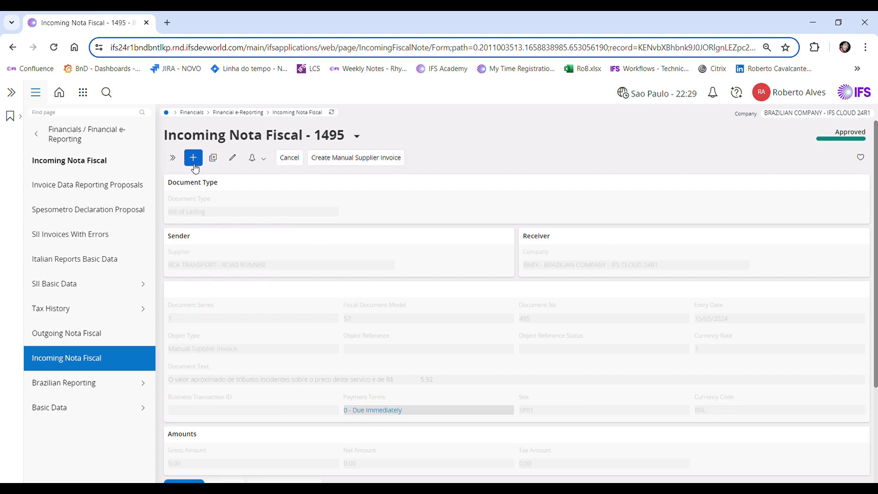
{"action": "left_click", "coordinate": [198, 159]}
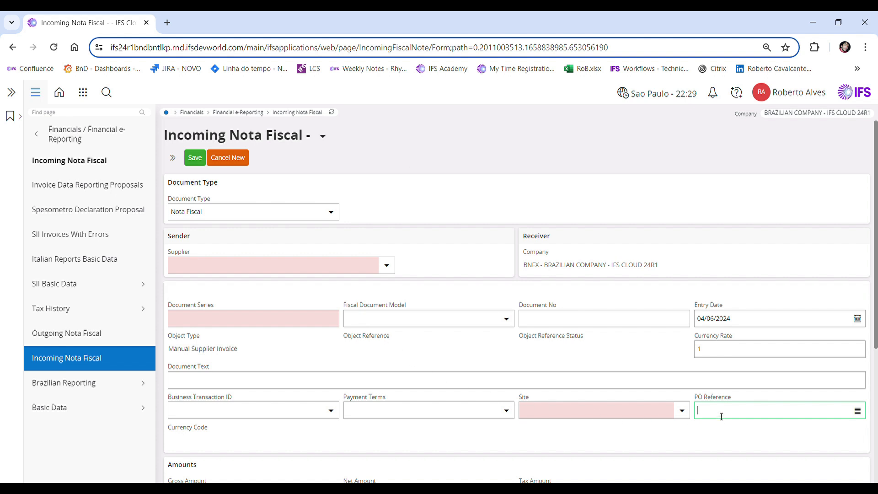
Enter P100957 as the nota fiscal's PO reference and set the document series to 1
{"action": "type", "text": "P100957"}
{"action": "scroll", "coordinate": [556, 311], "scroll_direction": "down", "scroll_amount": 5}
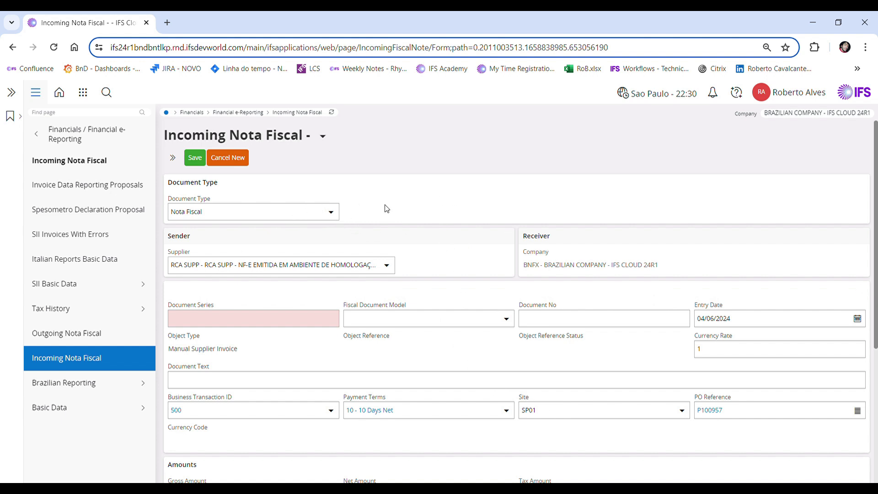
{"action": "left_click", "coordinate": [266, 318]}
{"action": "type", "text": "1"}
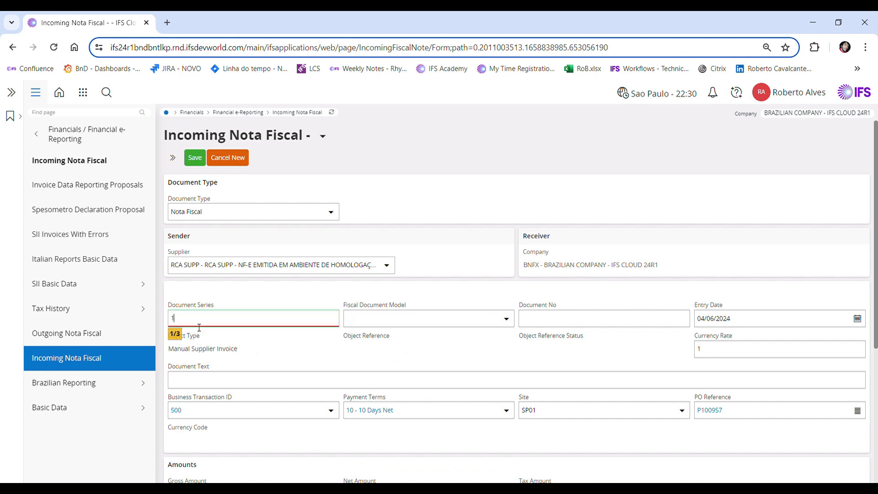
{"action": "key", "text": "Tab"}
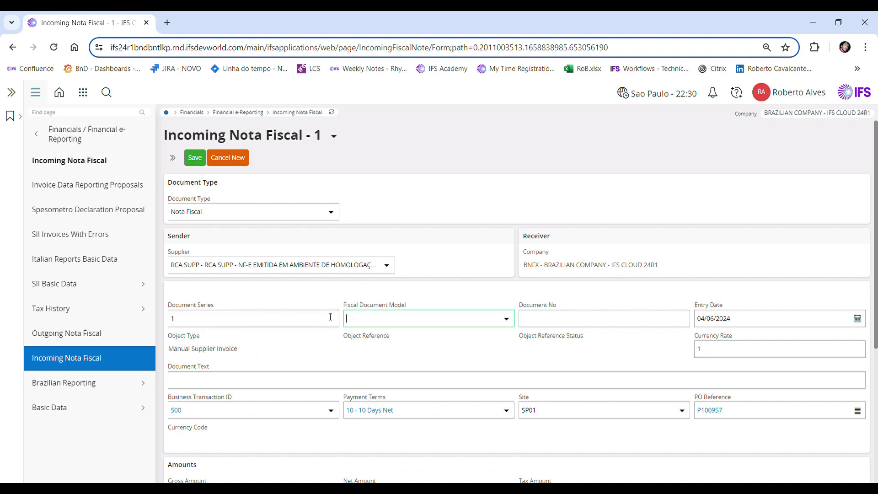
Select fiscal document model 55, enter document number 1449563, and save the nota fiscal
{"action": "left_click", "coordinate": [507, 320]}
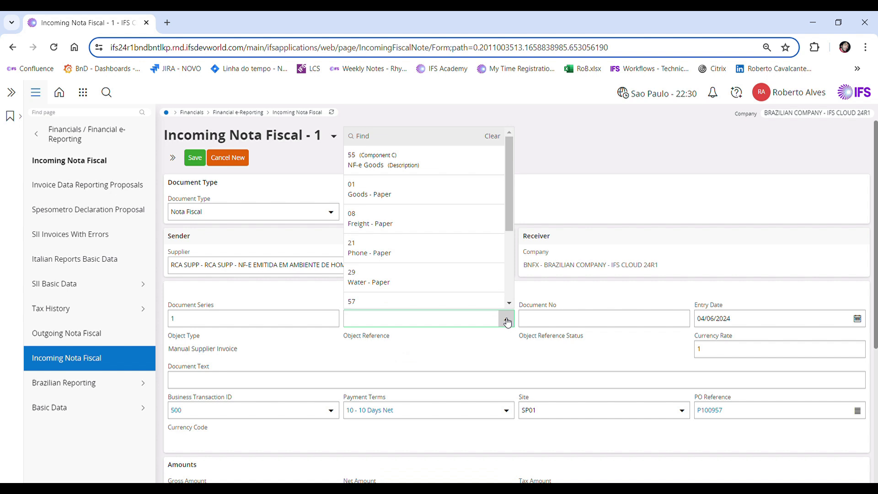
{"action": "left_click", "coordinate": [359, 161]}
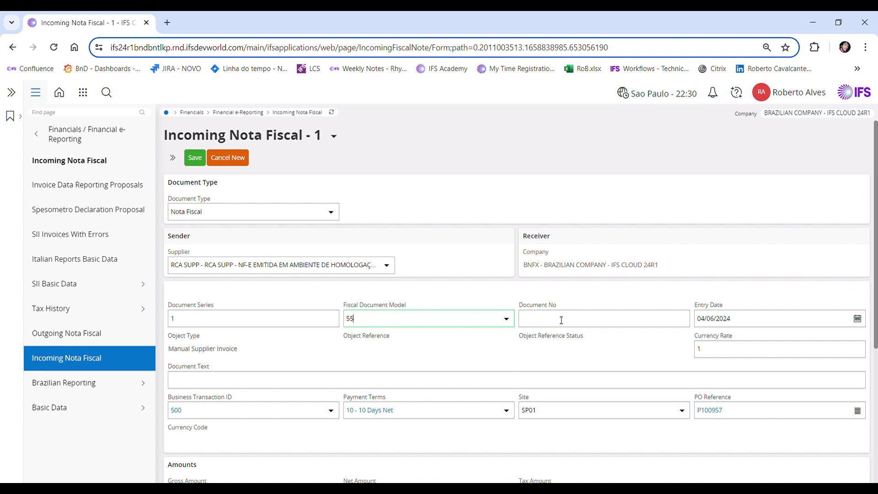
{"action": "type", "text": "1449563"}
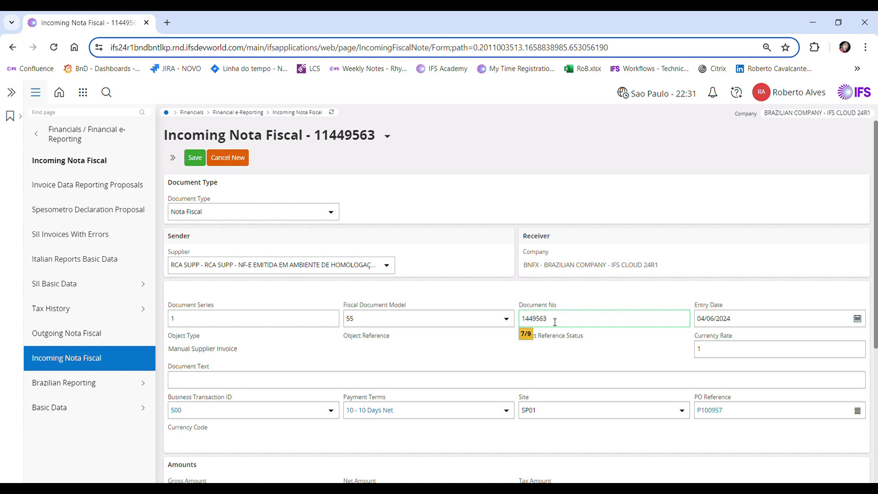
{"action": "left_click", "coordinate": [725, 326]}
{"action": "left_click", "coordinate": [195, 157]}
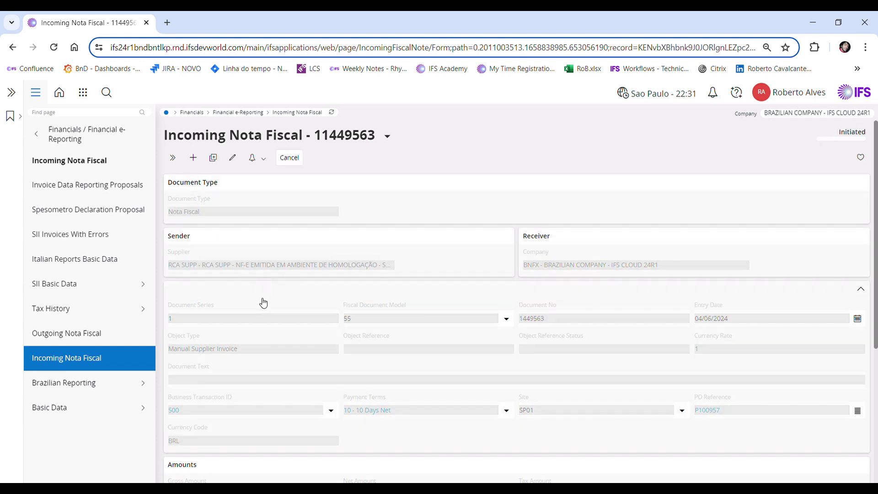
Copy the unreceived PO lines and charges into the nota fiscal lines
{"action": "scroll", "coordinate": [263, 302], "scroll_direction": "down", "scroll_amount": 5}
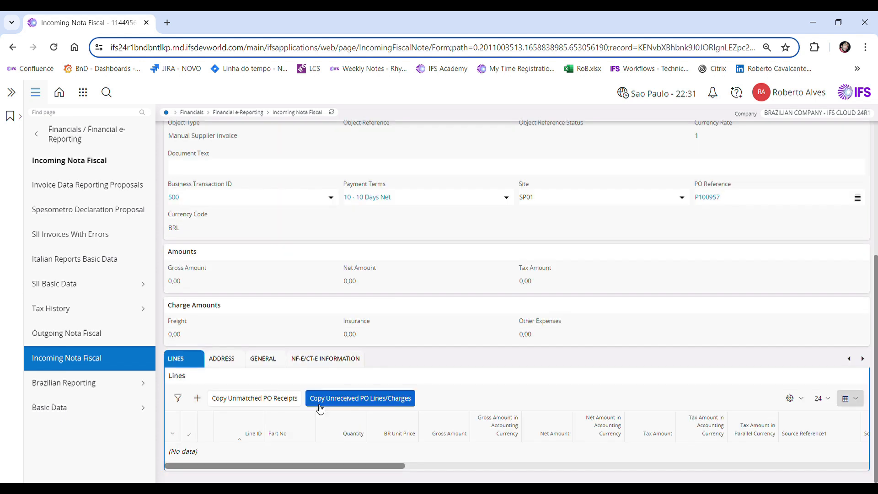
{"action": "left_click", "coordinate": [349, 402]}
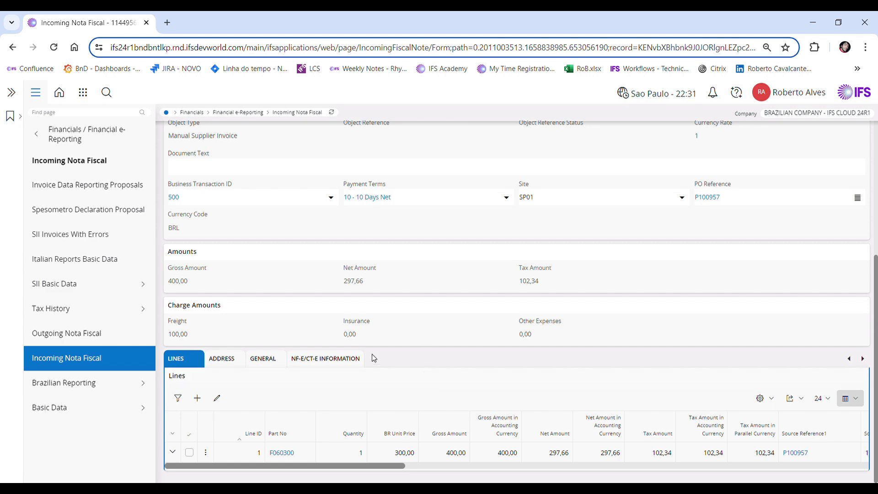
Review the copied part line's freight charge and its tax lines
{"action": "left_click", "coordinate": [172, 452]}
{"action": "scroll", "coordinate": [241, 364], "scroll_direction": "down", "scroll_amount": 2}
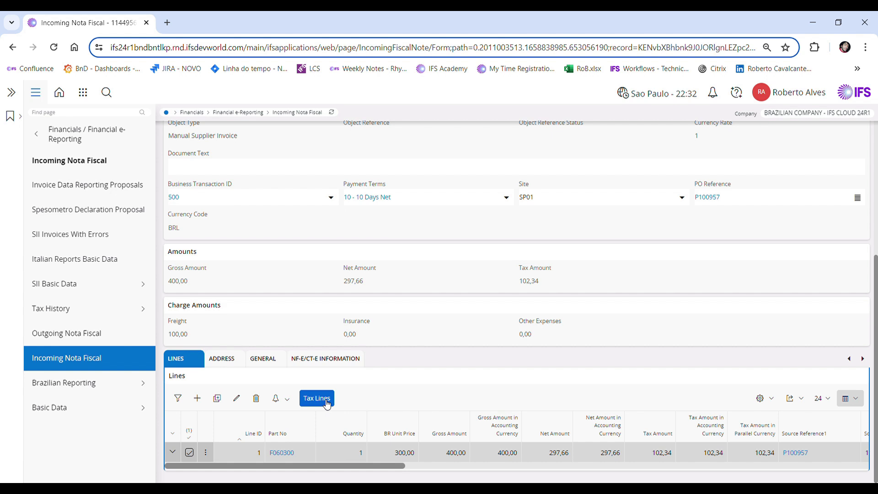
{"action": "left_click", "coordinate": [325, 402]}
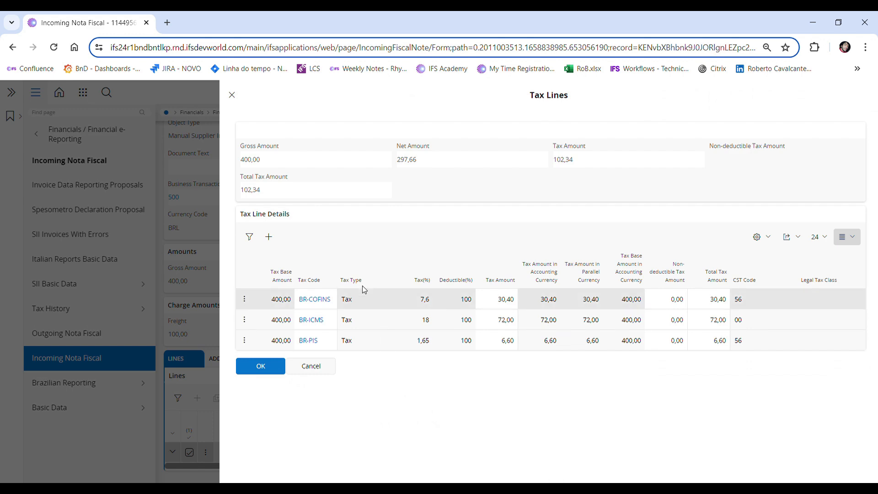
{"action": "left_click", "coordinate": [232, 95]}
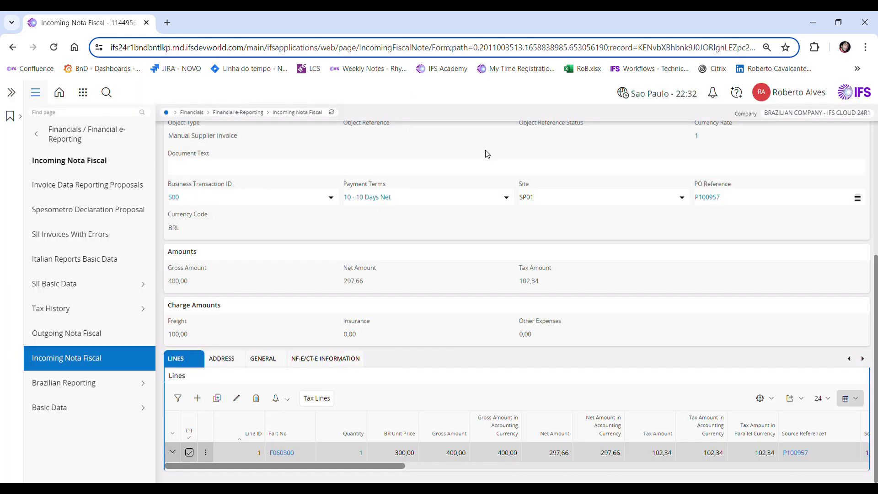
Paste the copied NF-e number into the NF-e/CT-e status code and save the information
{"action": "left_click", "coordinate": [336, 363]}
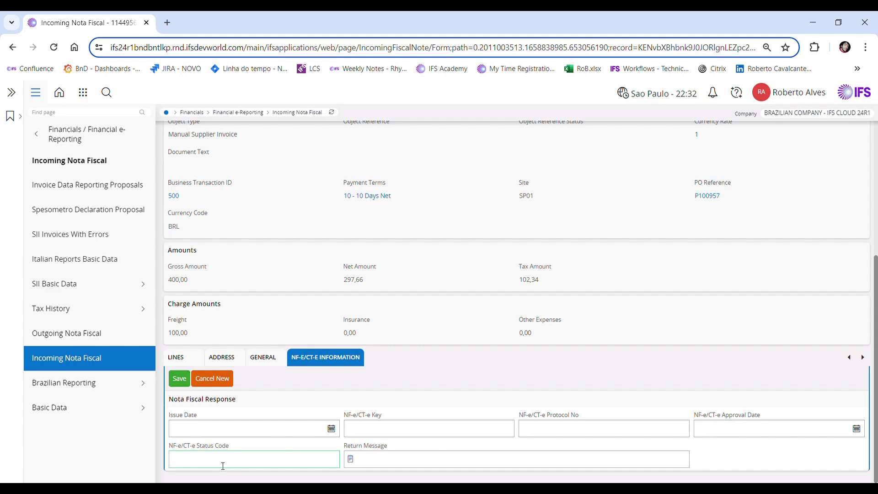
{"action": "key", "text": "ctrl+v"}
{"action": "left_click", "coordinate": [179, 379]}
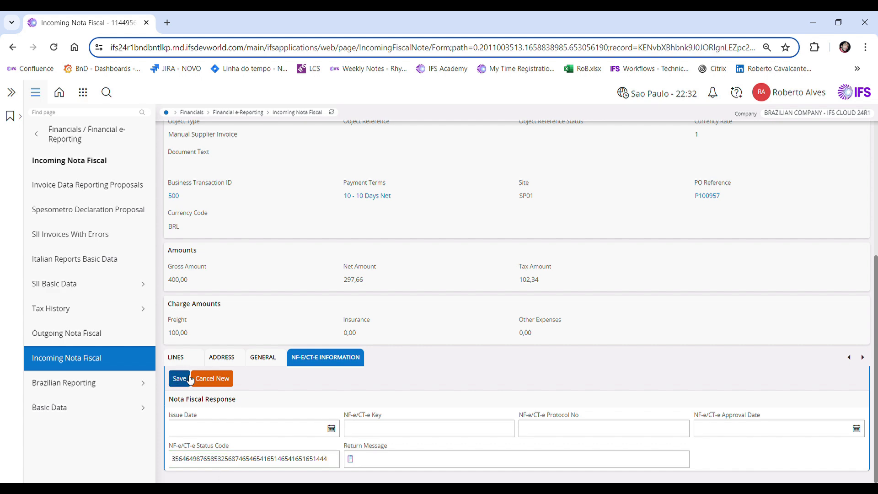
Approve the nota fiscal
{"action": "scroll", "coordinate": [424, 398], "scroll_direction": "up", "scroll_amount": 5}
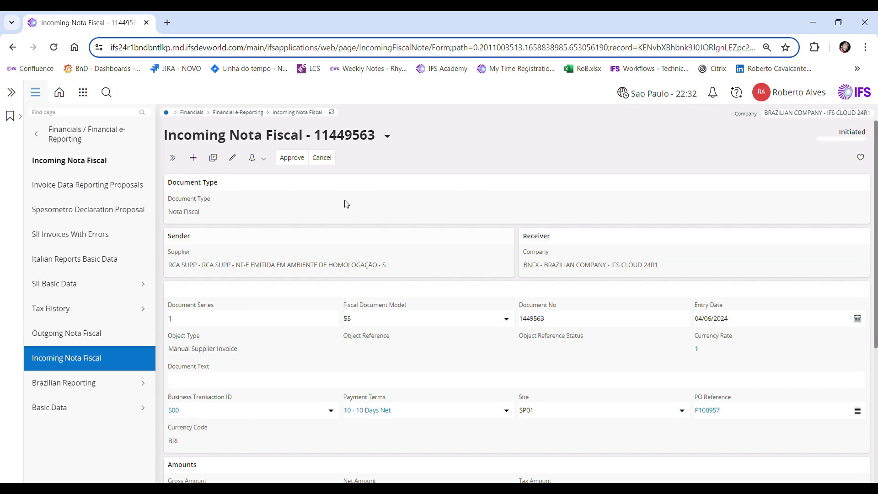
{"action": "left_click", "coordinate": [295, 158]}
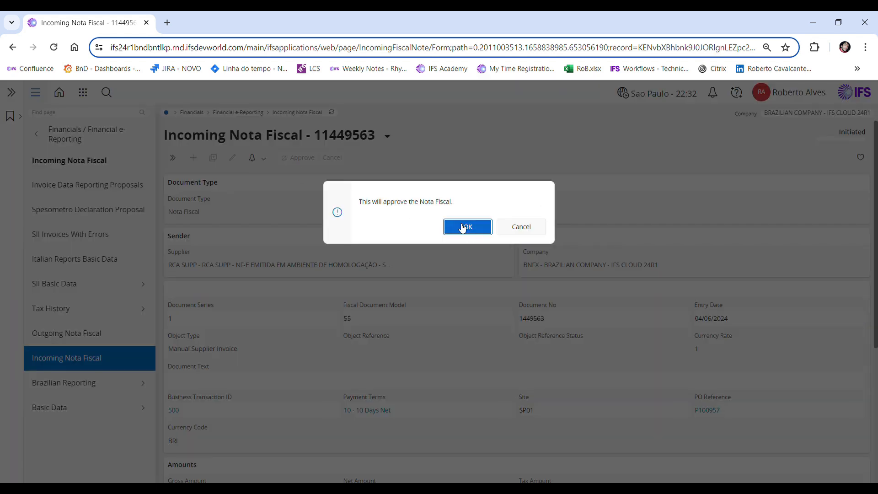
{"action": "left_click", "coordinate": [462, 226]}
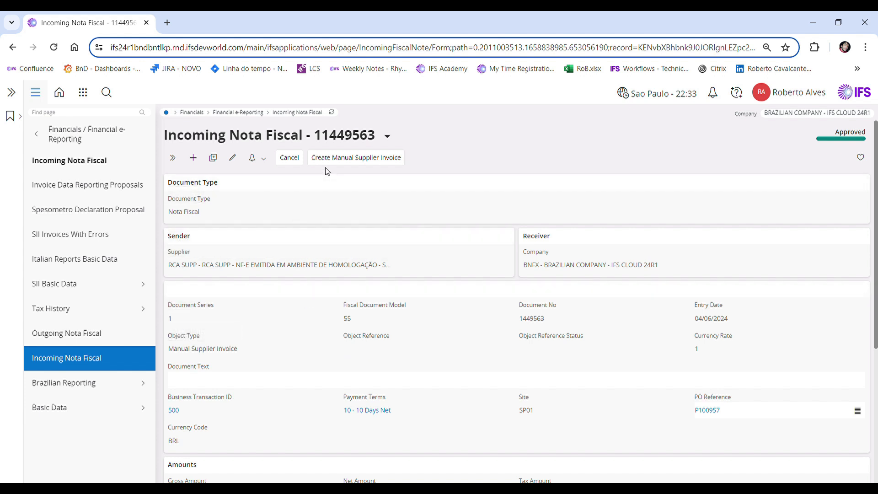
Create the manual supplier invoice from the approved nota fiscal and open it
{"action": "left_click", "coordinate": [375, 160]}
{"action": "left_click", "coordinate": [467, 229]}
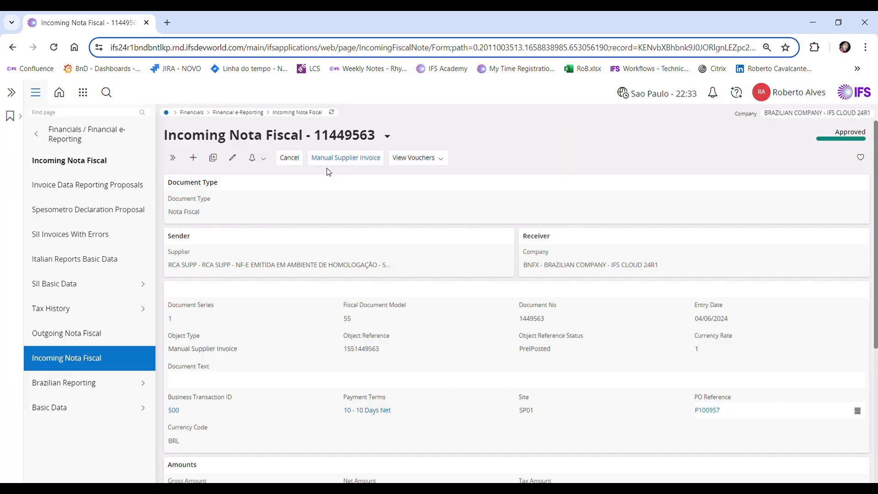
{"action": "left_click", "coordinate": [344, 159]}
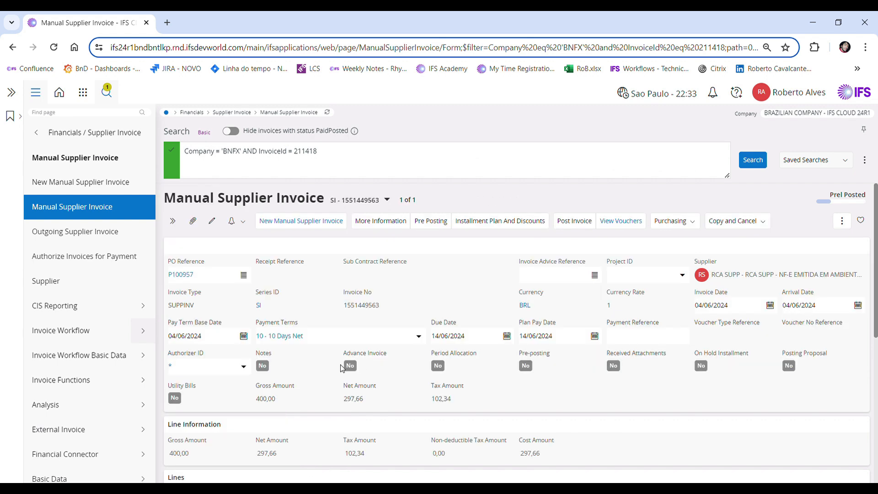
Receive the purchase order line tied to the invoice's line 1
{"action": "scroll", "coordinate": [342, 369], "scroll_direction": "down", "scroll_amount": 3}
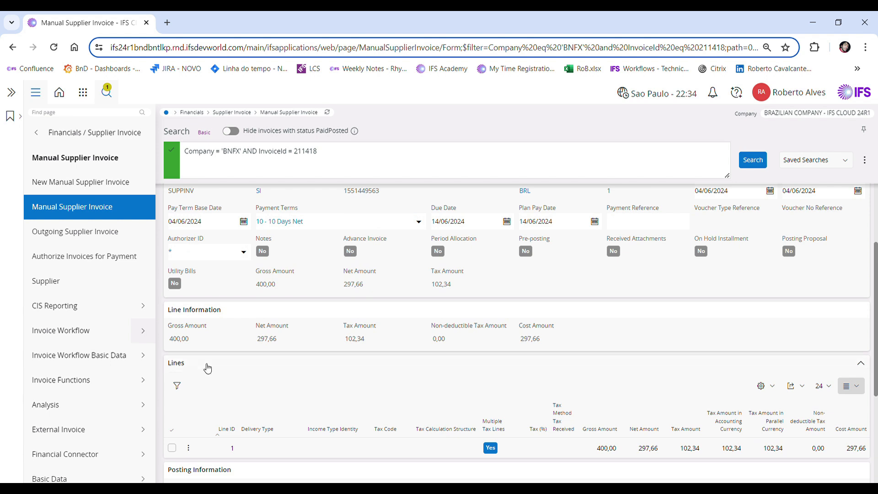
{"action": "left_click", "coordinate": [173, 450]}
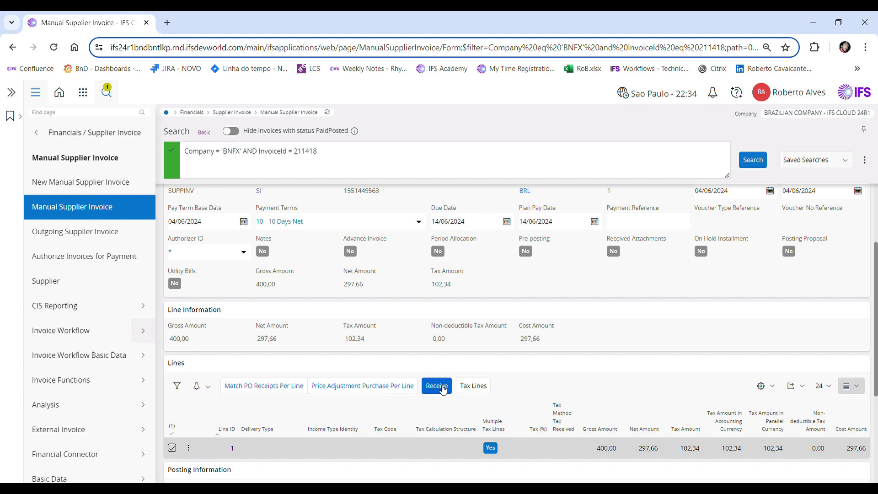
{"action": "left_click", "coordinate": [442, 389]}
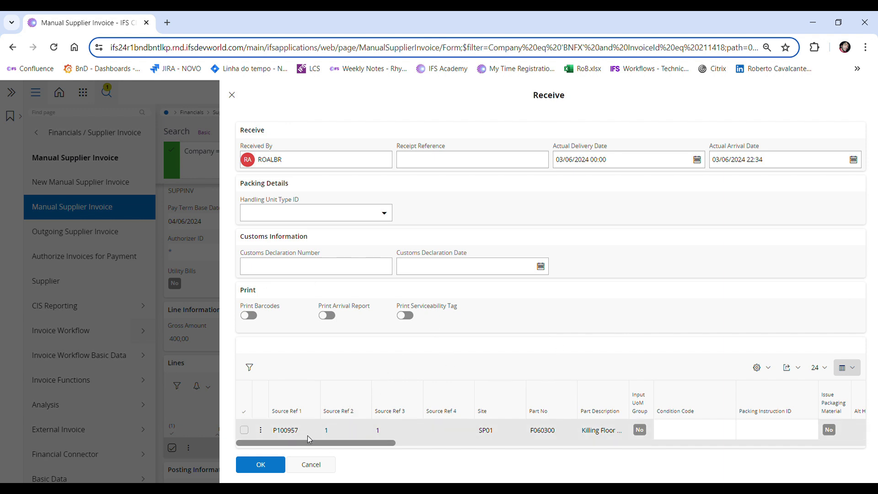
{"action": "left_click", "coordinate": [272, 465]}
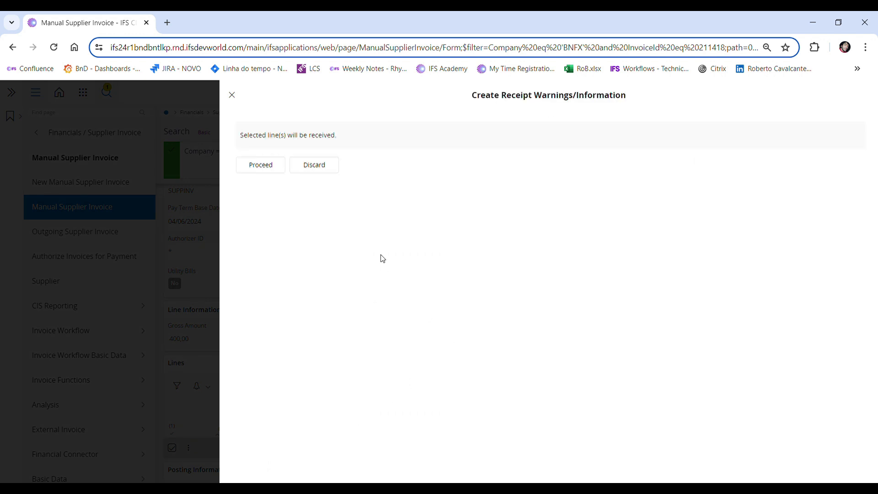
{"action": "left_click", "coordinate": [273, 165]}
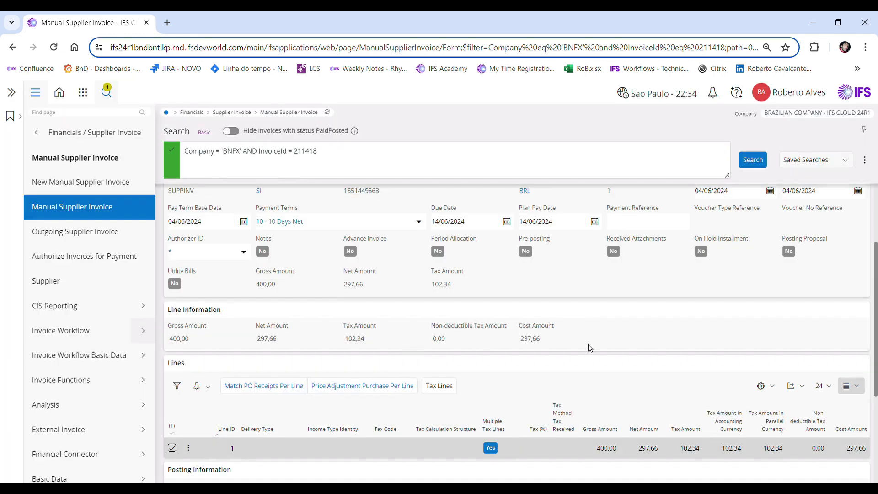
Match the PO receipt to the invoice line and confirm the matching
{"action": "scroll", "coordinate": [236, 337], "scroll_direction": "down", "scroll_amount": 3}
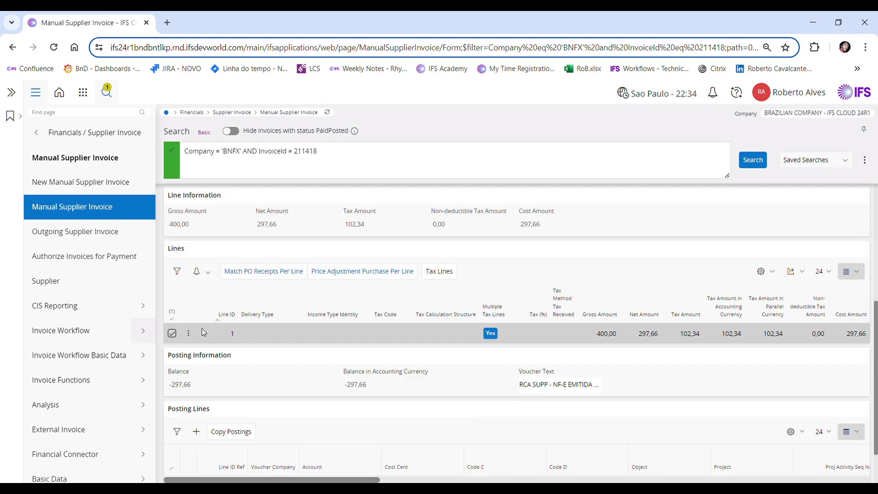
{"action": "left_click", "coordinate": [259, 276]}
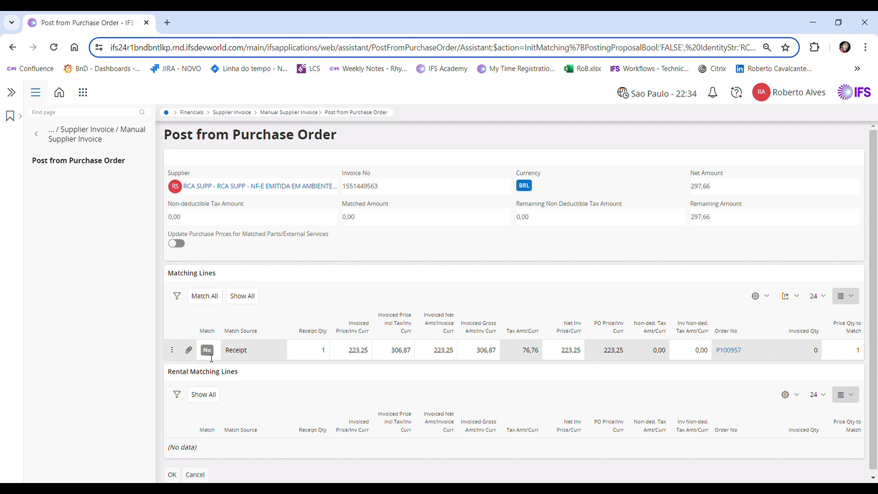
{"action": "left_click", "coordinate": [208, 351]}
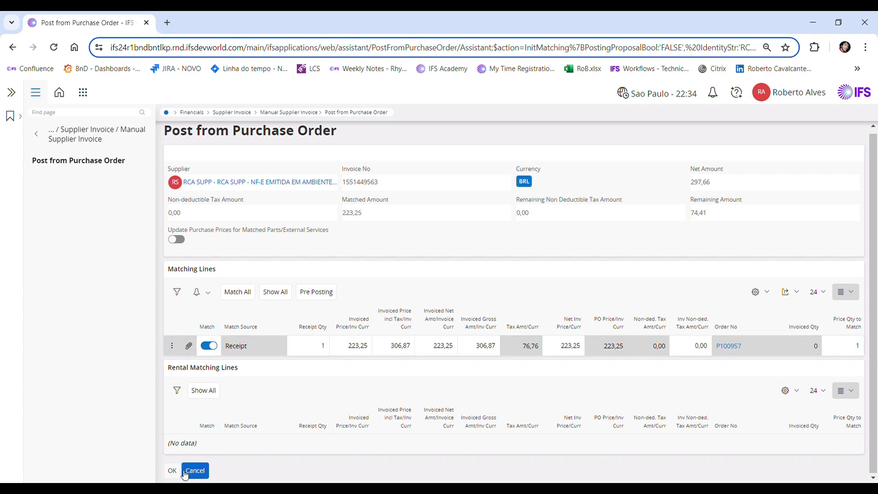
{"action": "left_click", "coordinate": [179, 472]}
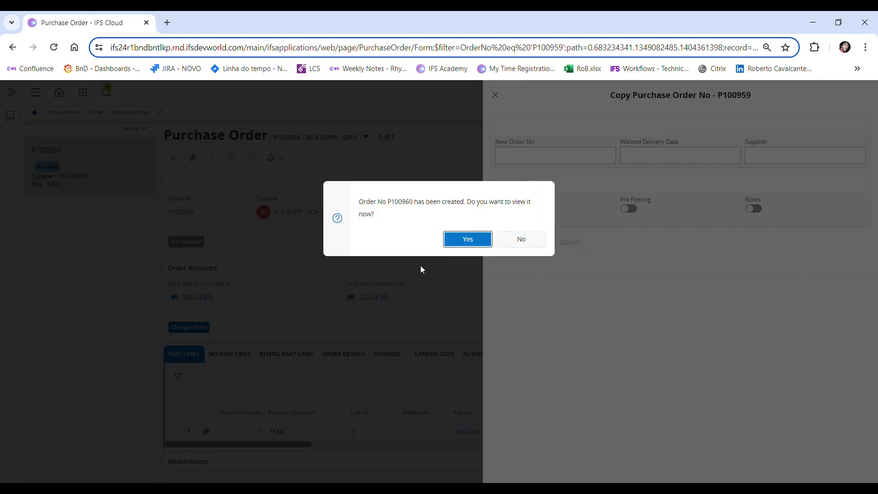
Open the newly copied purchase order P100960 and confirm it
{"action": "left_click", "coordinate": [465, 241]}
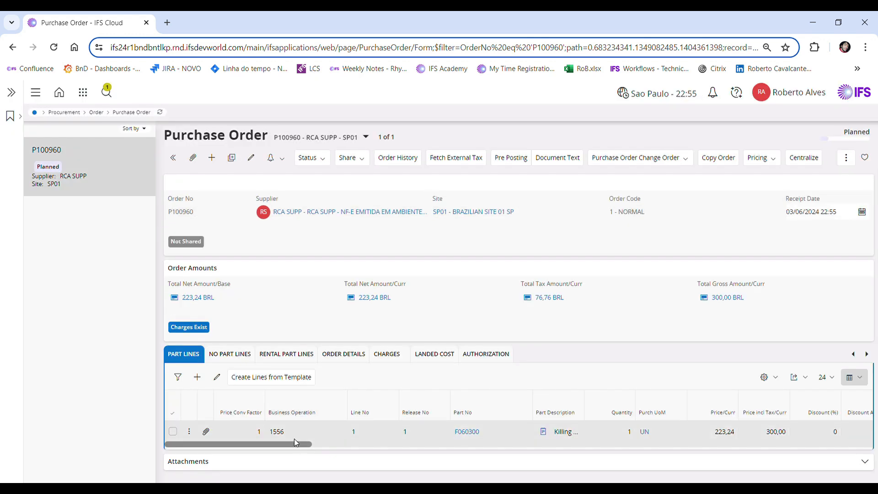
{"action": "left_click_drag", "start_coordinate": [302, 445], "coordinate": [447, 445]}
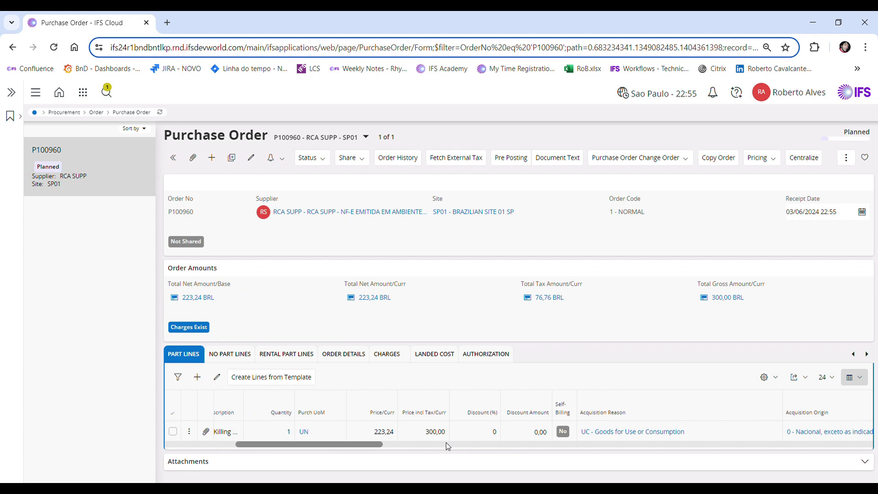
{"action": "left_click_drag", "start_coordinate": [301, 444], "coordinate": [231, 444]}
{"action": "left_click", "coordinate": [308, 157]}
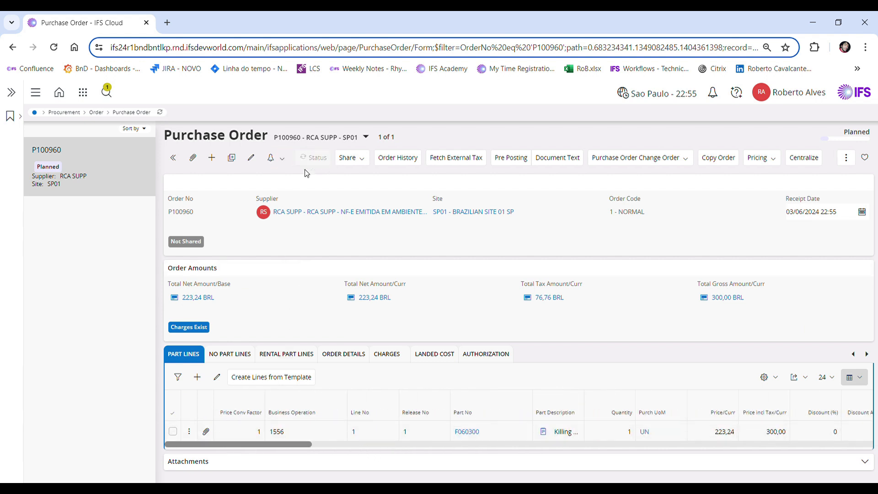
{"action": "left_click", "coordinate": [307, 191]}
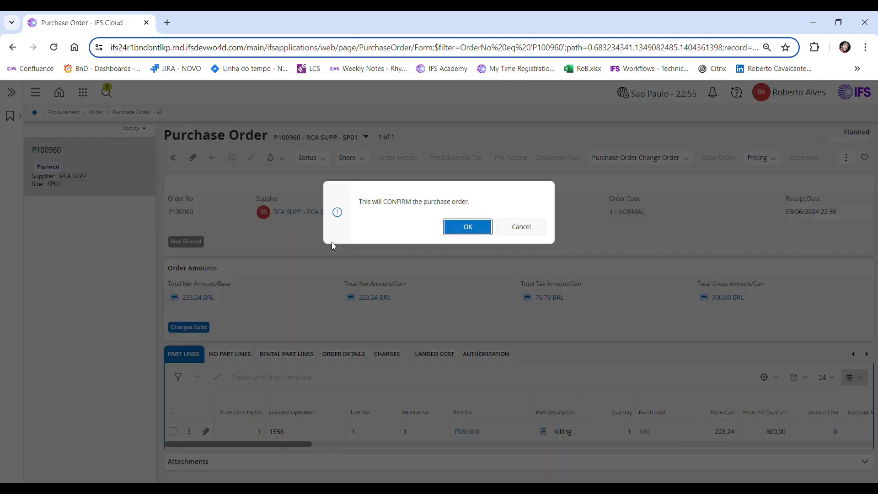
{"action": "left_click", "coordinate": [447, 225]}
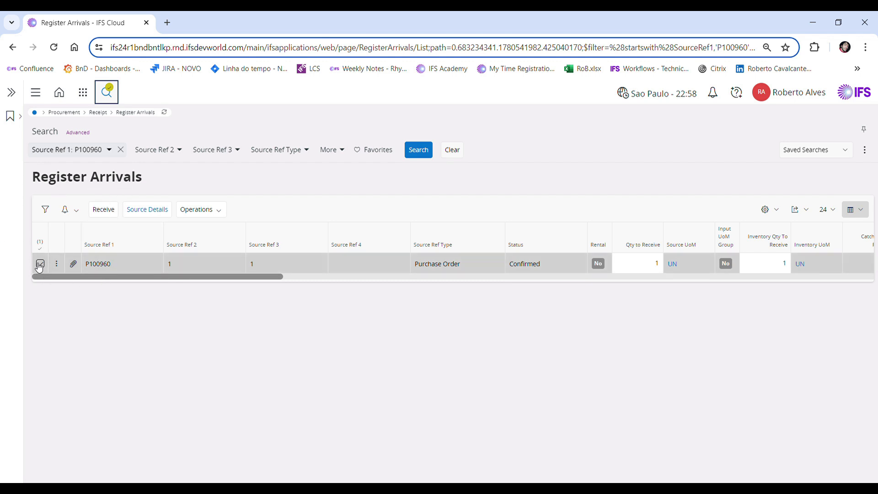
Receive the selected P100960 arrival line and proceed with the receipt
{"action": "left_click", "coordinate": [104, 211]}
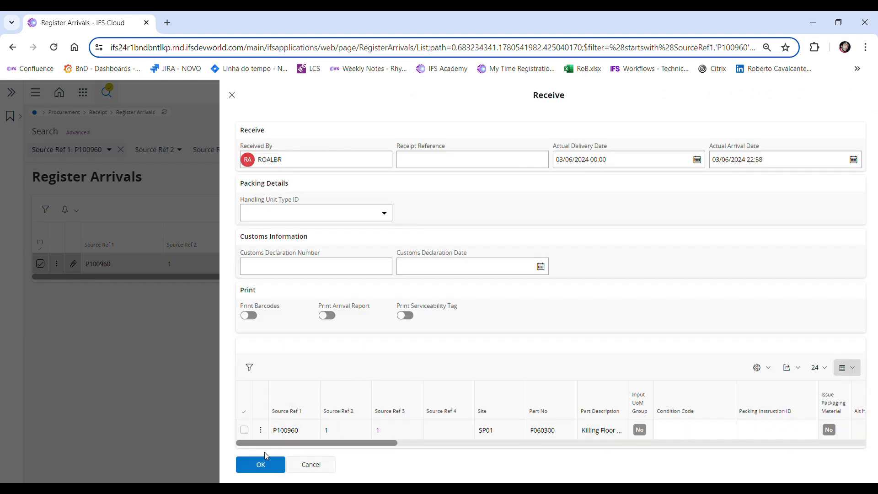
{"action": "left_click", "coordinate": [275, 469]}
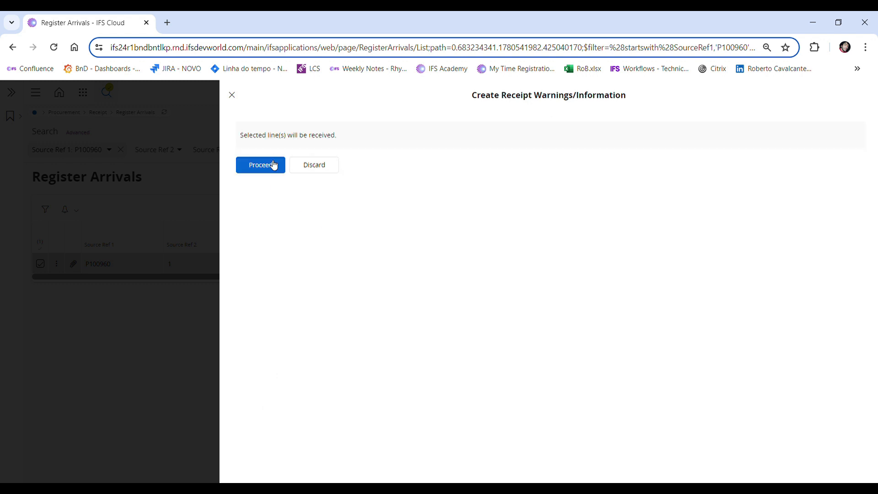
{"action": "left_click", "coordinate": [278, 171]}
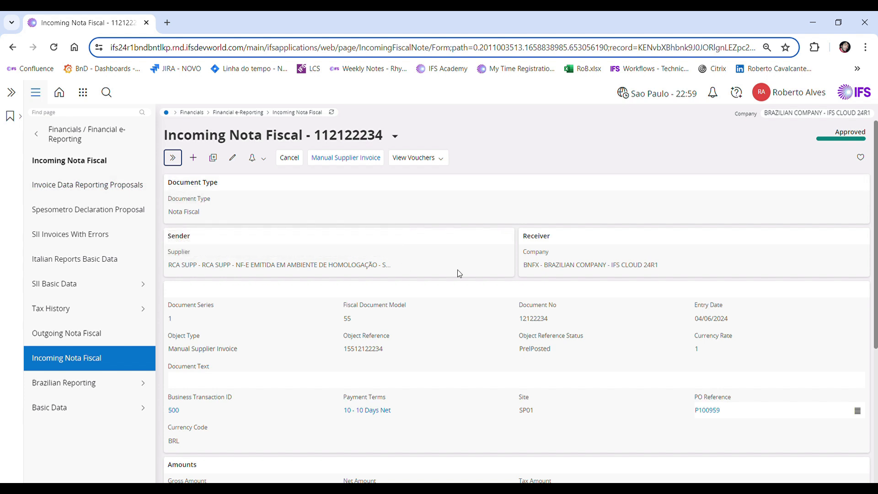
Create a new incoming nota fiscal for PO P100960 with series 1, model 55 and document number 2333221, and save it
{"action": "left_click", "coordinate": [193, 159]}
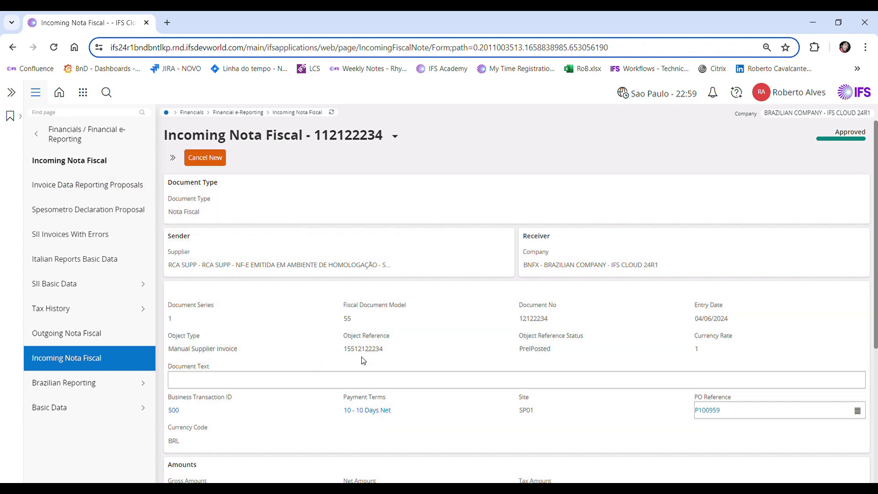
{"action": "type", "text": "P100960"}
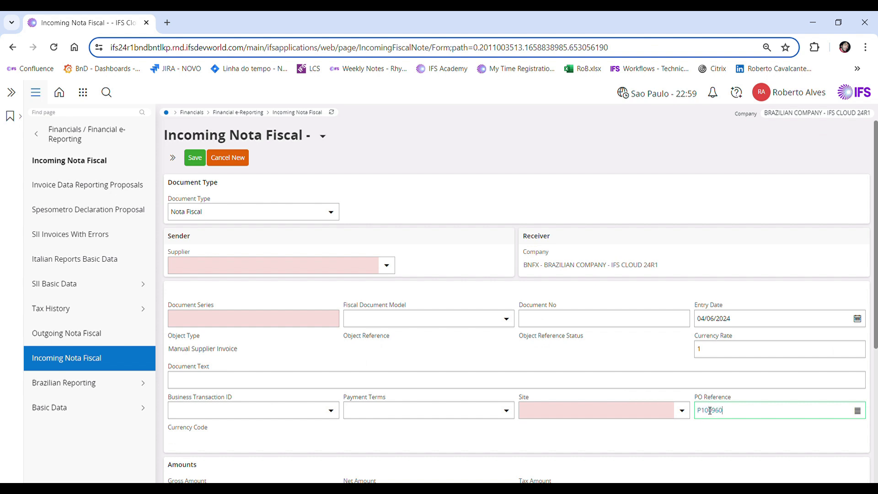
{"action": "left_click", "coordinate": [296, 327]}
{"action": "type", "text": "1"}
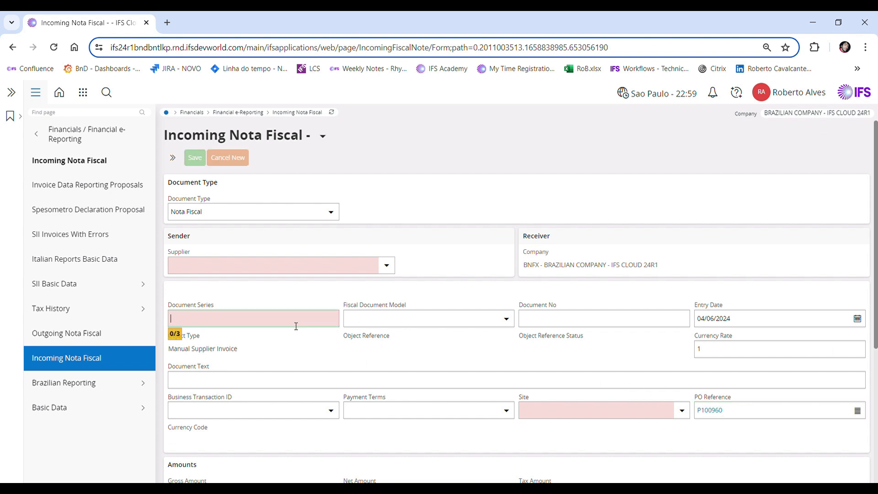
{"action": "key", "text": "Tab"}
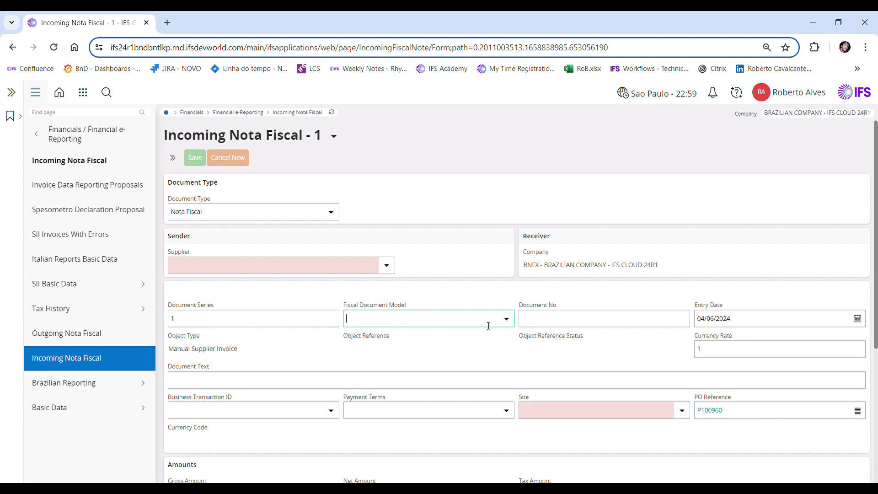
{"action": "left_click", "coordinate": [506, 319]}
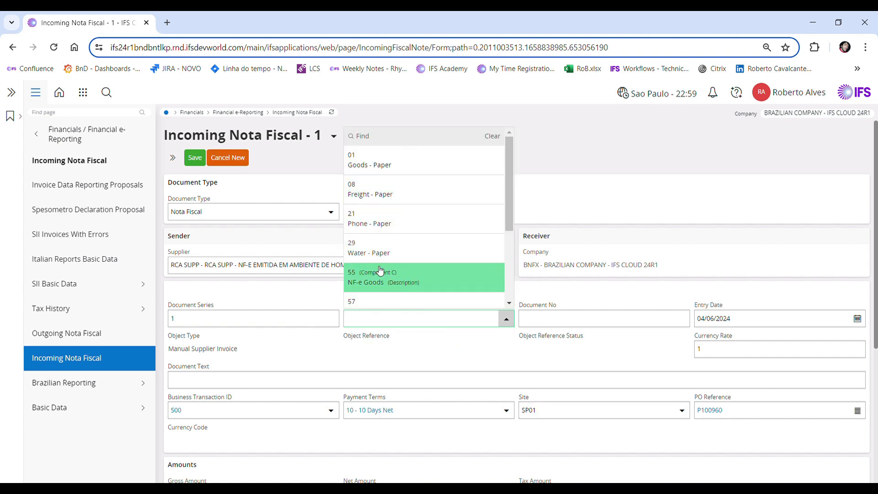
{"action": "left_click", "coordinate": [380, 287]}
{"action": "left_click", "coordinate": [558, 320]}
{"action": "type", "text": "12333221"}
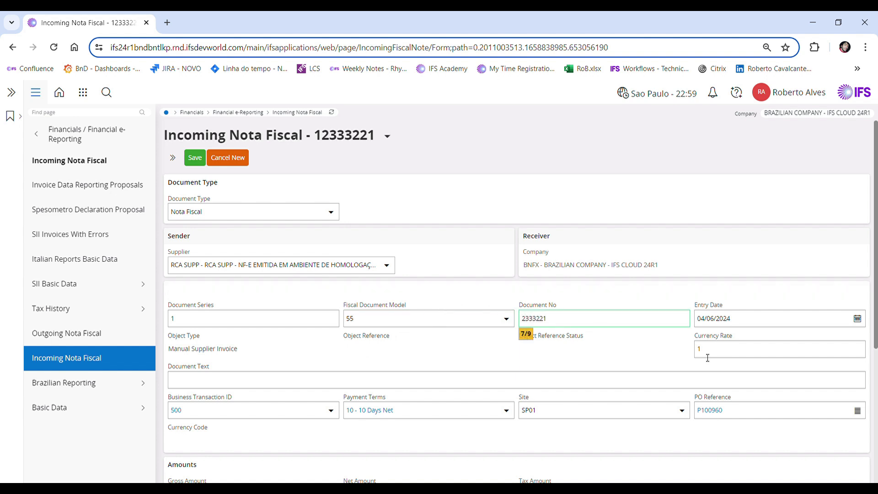
{"action": "scroll", "coordinate": [561, 355], "scroll_direction": "down", "scroll_amount": 3}
{"action": "scroll", "coordinate": [337, 337], "scroll_direction": "up", "scroll_amount": 3}
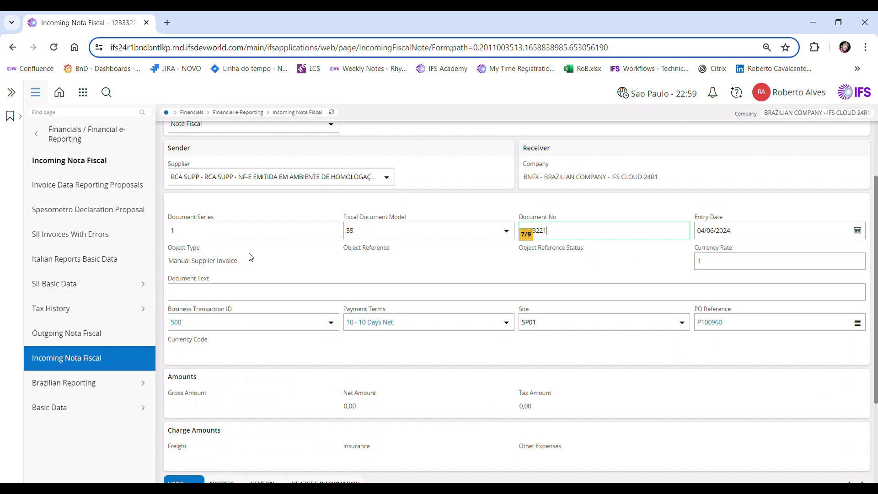
{"action": "left_click", "coordinate": [194, 158]}
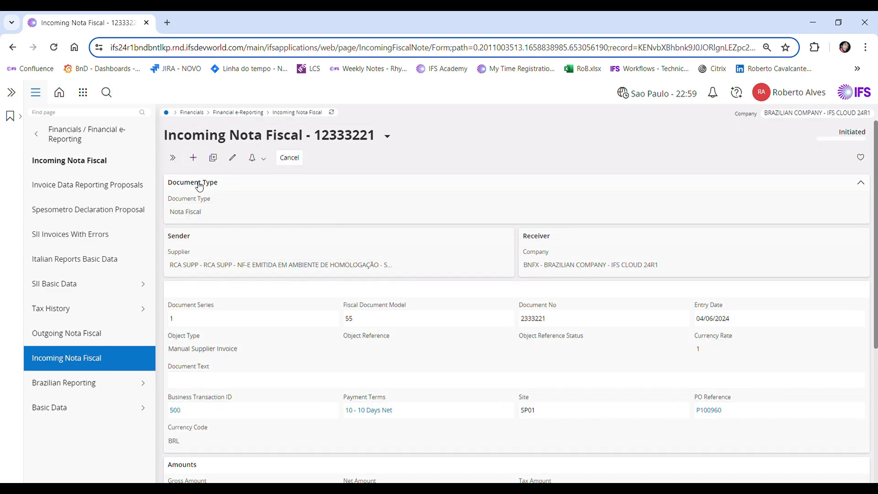
Copy the unmatched PO receipts into the nota fiscal's lines
{"action": "scroll", "coordinate": [387, 294], "scroll_direction": "down", "scroll_amount": 5}
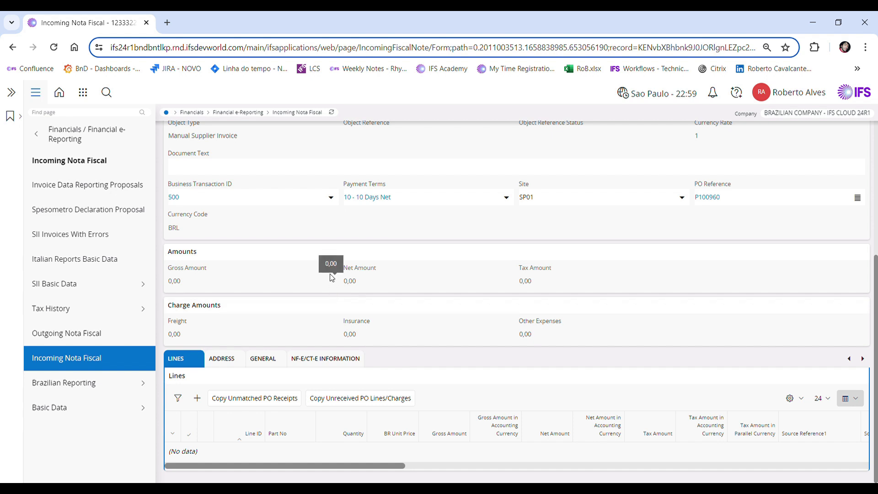
{"action": "left_click", "coordinate": [238, 405]}
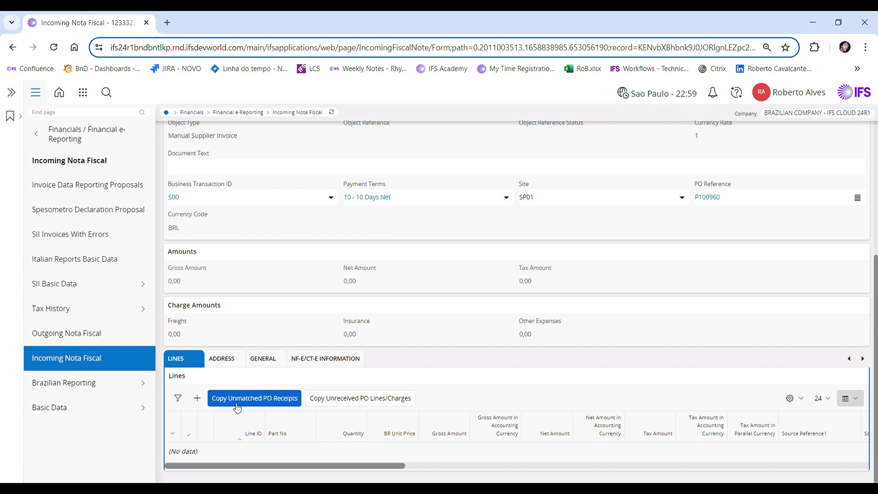
{"action": "left_click", "coordinate": [237, 406]}
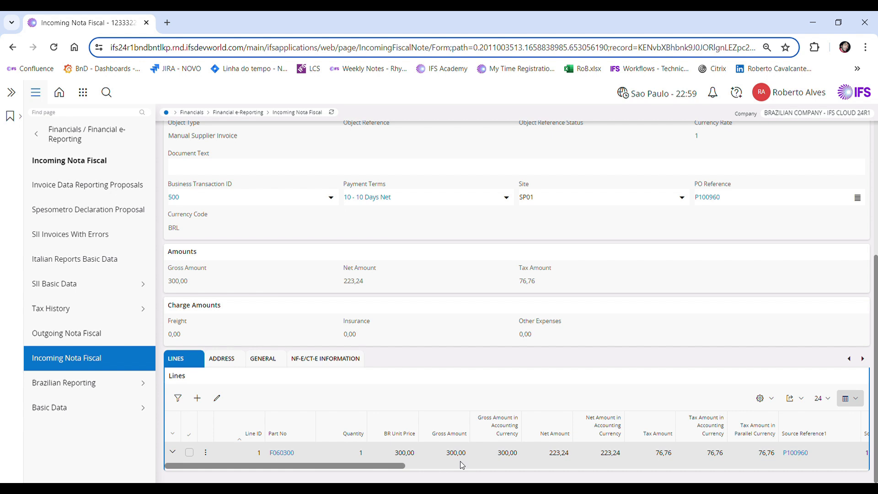
Review the tax lines of the copied nota fiscal line 1
{"action": "left_click", "coordinate": [189, 453]}
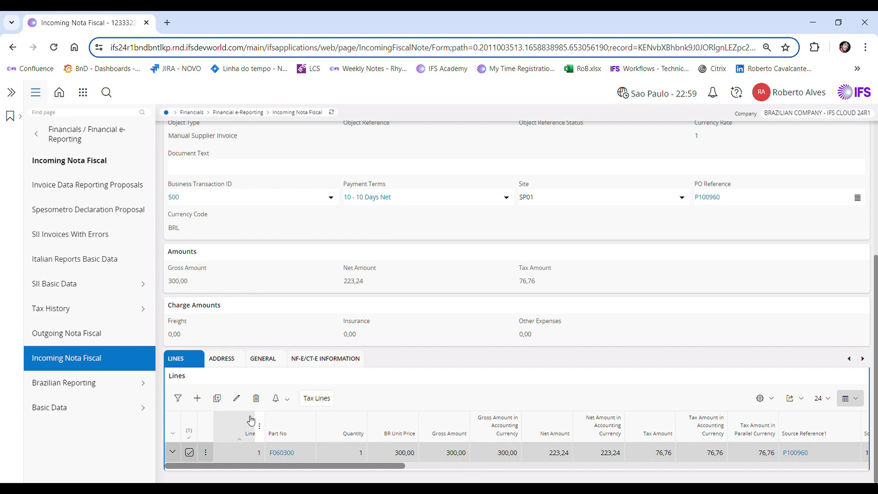
{"action": "left_click", "coordinate": [316, 399]}
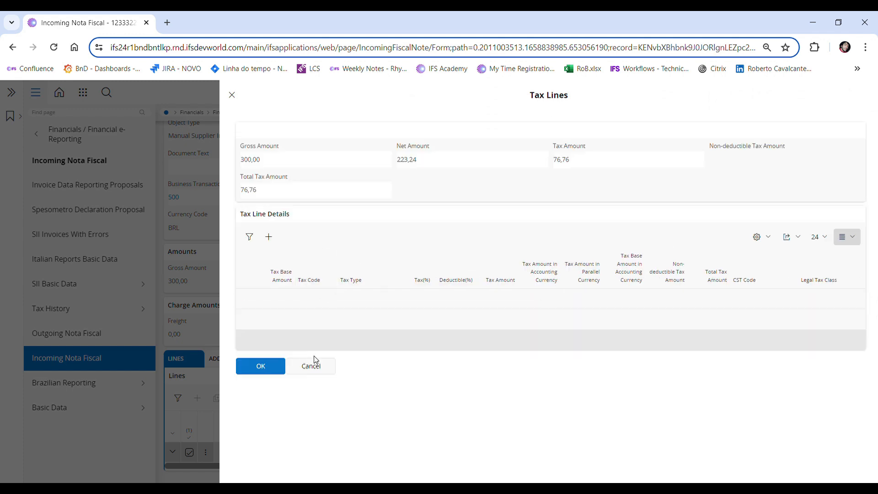
{"action": "left_click", "coordinate": [232, 96]}
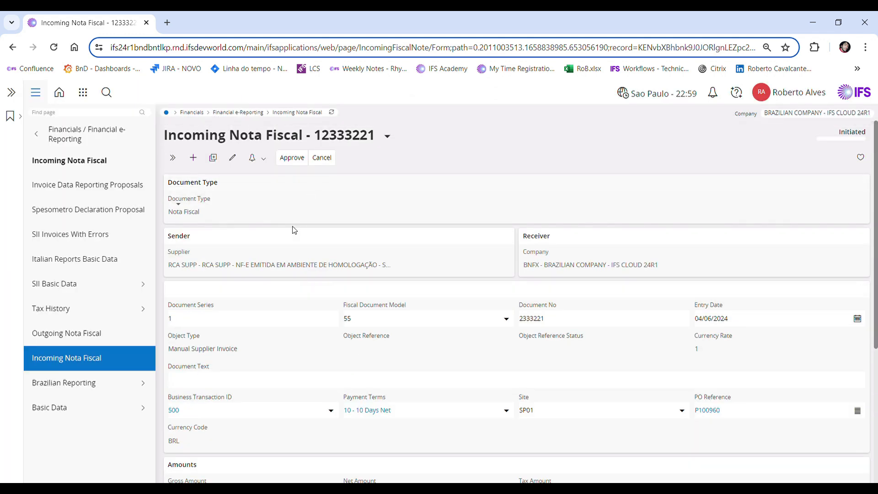
Add an NF-e/CT-e information entry with the NF-e/CT-e key and save it
{"action": "scroll", "coordinate": [311, 274], "scroll_direction": "down", "scroll_amount": 5}
{"action": "left_click", "coordinate": [326, 358]}
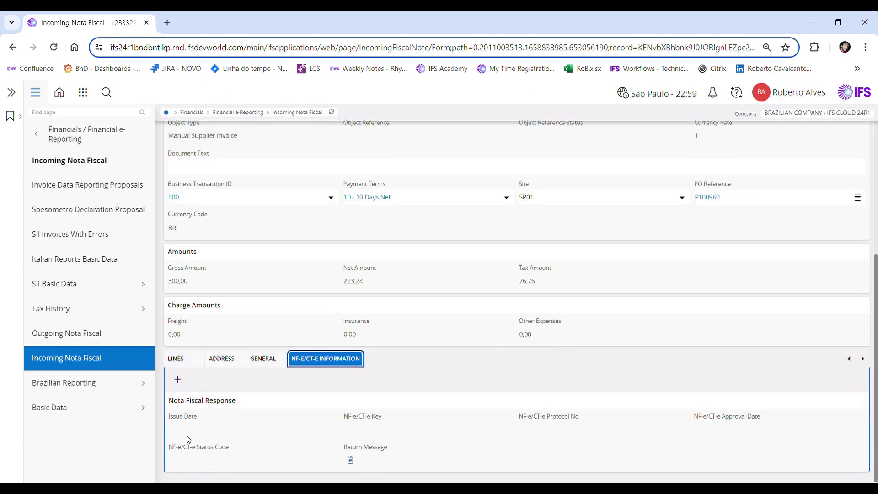
{"action": "left_click", "coordinate": [177, 379]}
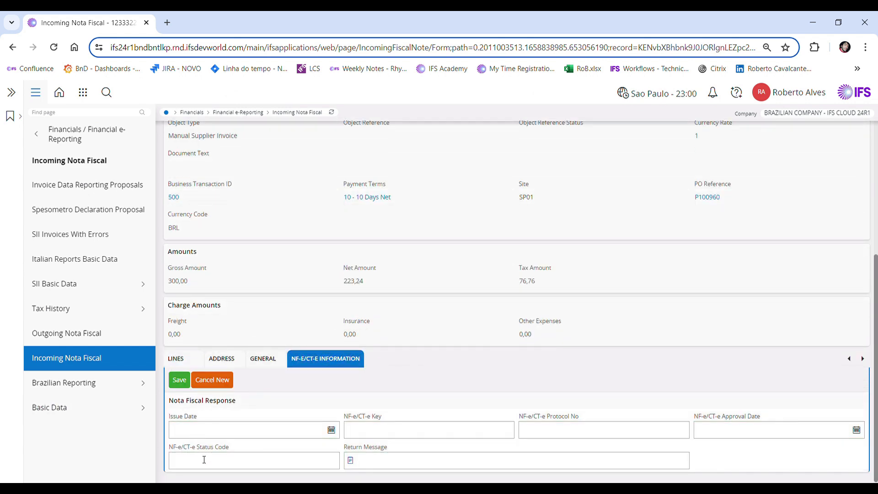
{"action": "left_click", "coordinate": [200, 434]}
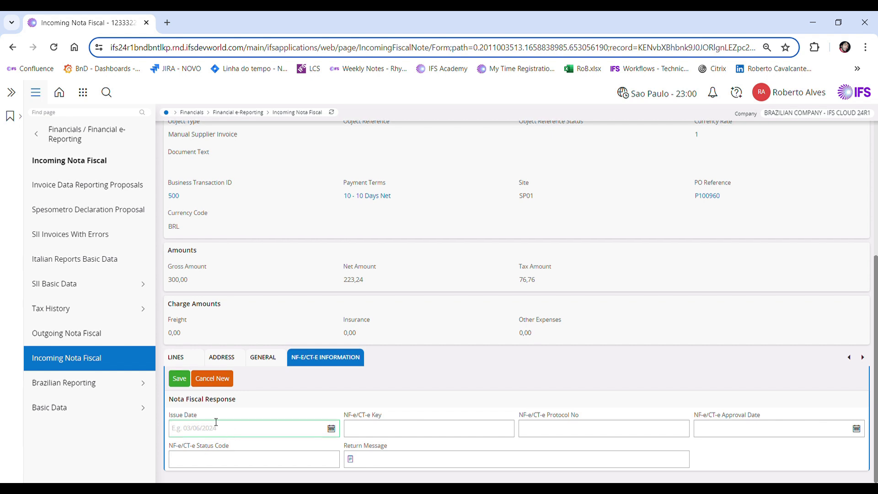
{"action": "left_click", "coordinate": [365, 436]}
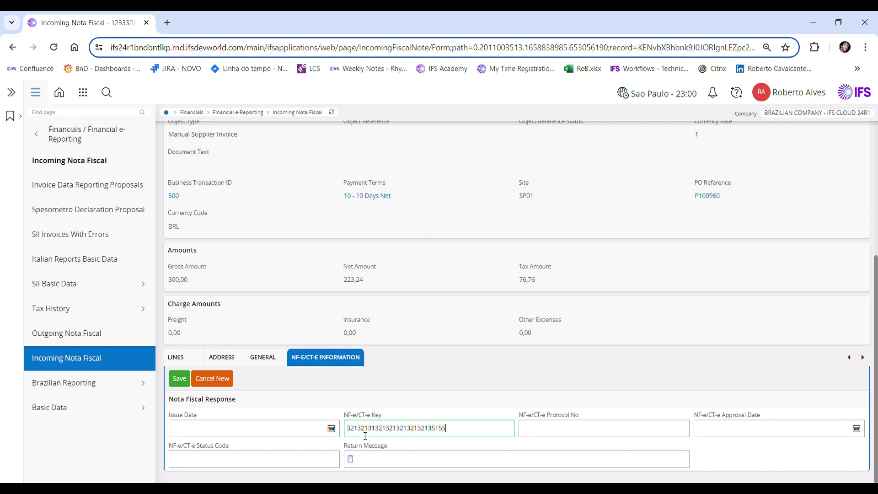
{"action": "type", "text": "8888"}
{"action": "left_click", "coordinate": [181, 379]}
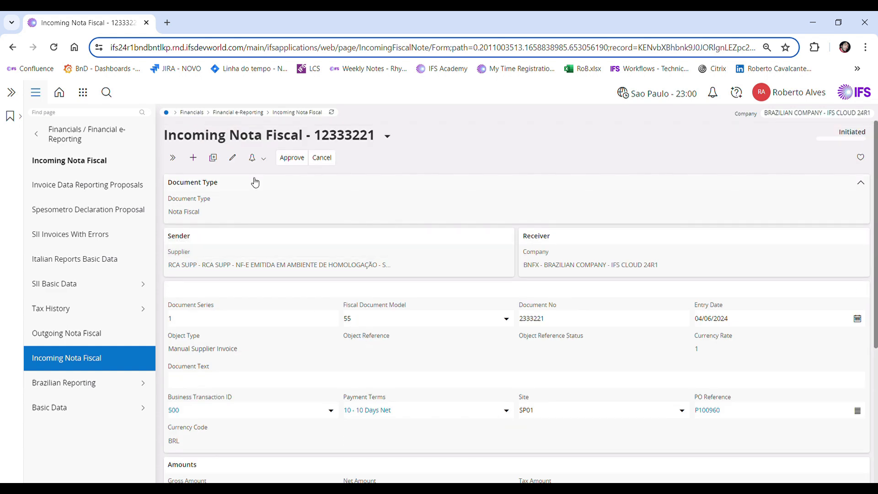
Approve the incoming nota fiscal 12333221
{"action": "scroll", "coordinate": [341, 248], "scroll_direction": "down", "scroll_amount": 5}
{"action": "scroll", "coordinate": [339, 249], "scroll_direction": "up", "scroll_amount": 5}
{"action": "left_click", "coordinate": [303, 158]}
{"action": "left_click", "coordinate": [467, 226]}
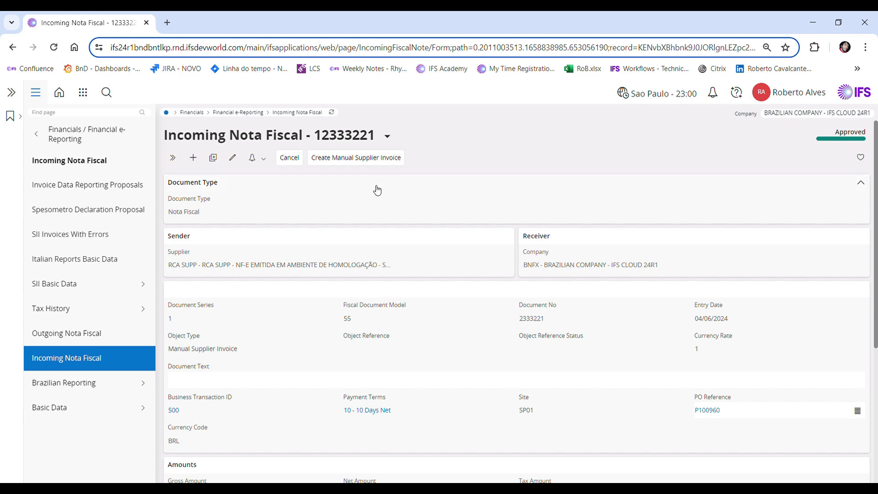
Create the manual supplier invoice from the approved nota fiscal and open it
{"action": "left_click", "coordinate": [363, 165]}
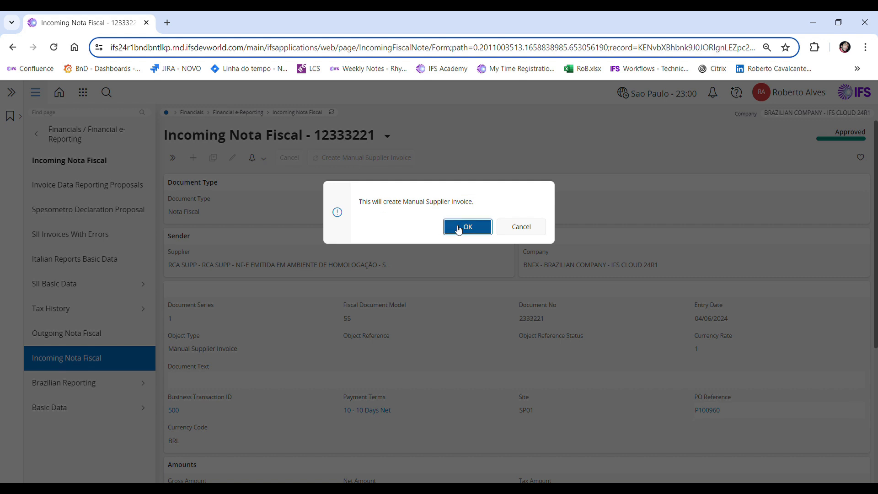
{"action": "left_click", "coordinate": [456, 227]}
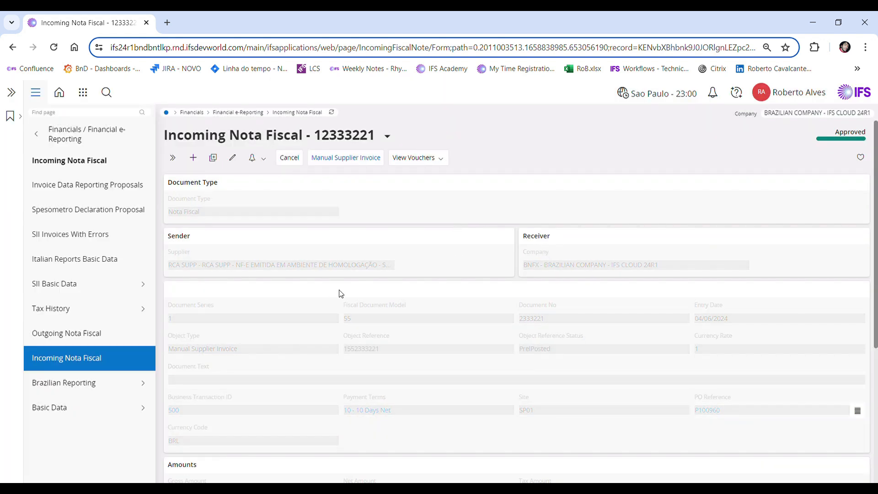
{"action": "left_click", "coordinate": [335, 160]}
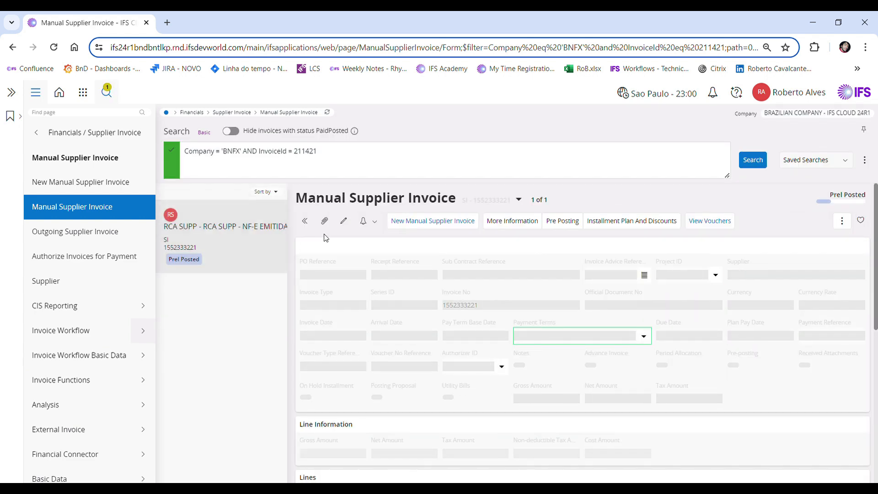
Match all PO receipts to the invoice line and confirm the matching
{"action": "left_click", "coordinate": [304, 221]}
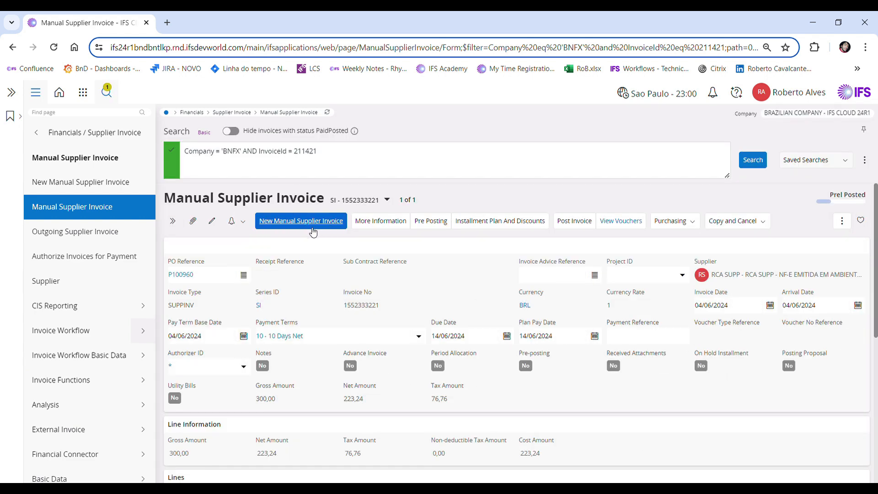
{"action": "scroll", "coordinate": [335, 269], "scroll_direction": "down", "scroll_amount": 5}
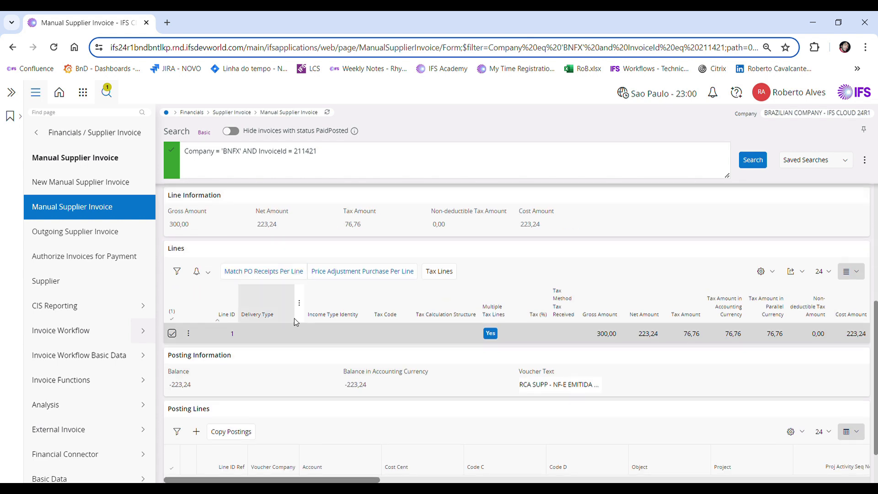
{"action": "left_click", "coordinate": [259, 273]}
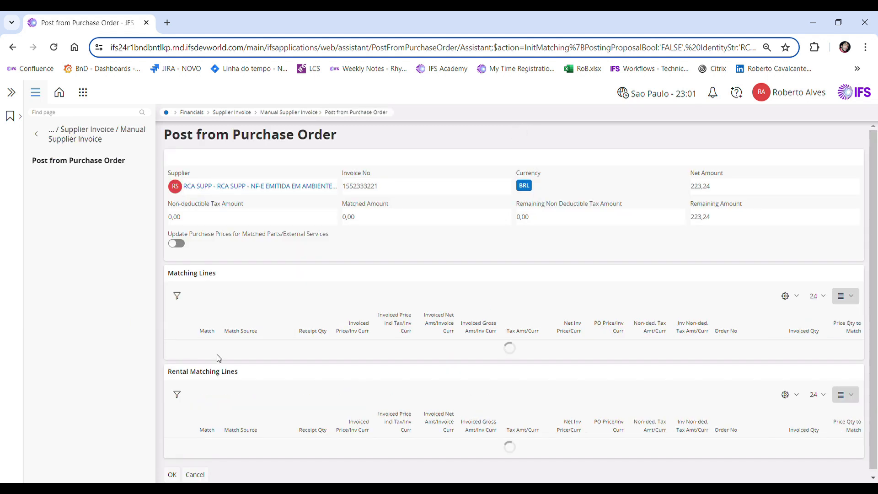
{"action": "left_click", "coordinate": [204, 297]}
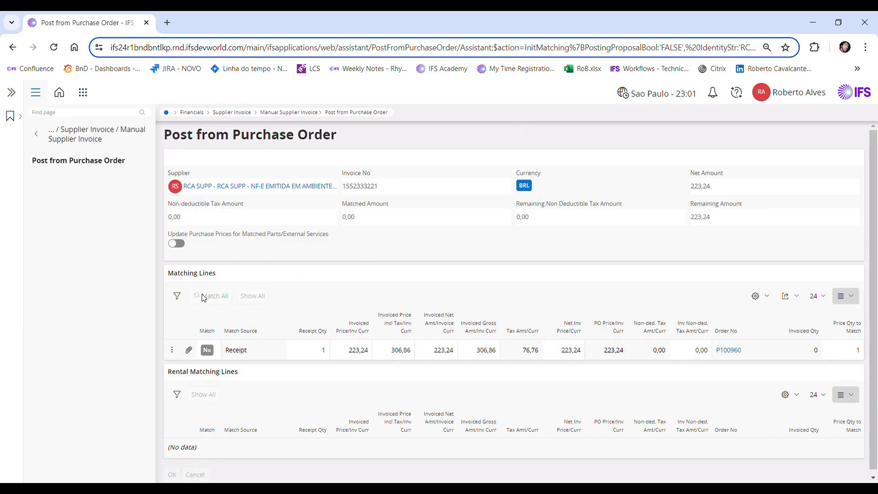
{"action": "left_click", "coordinate": [172, 470]}
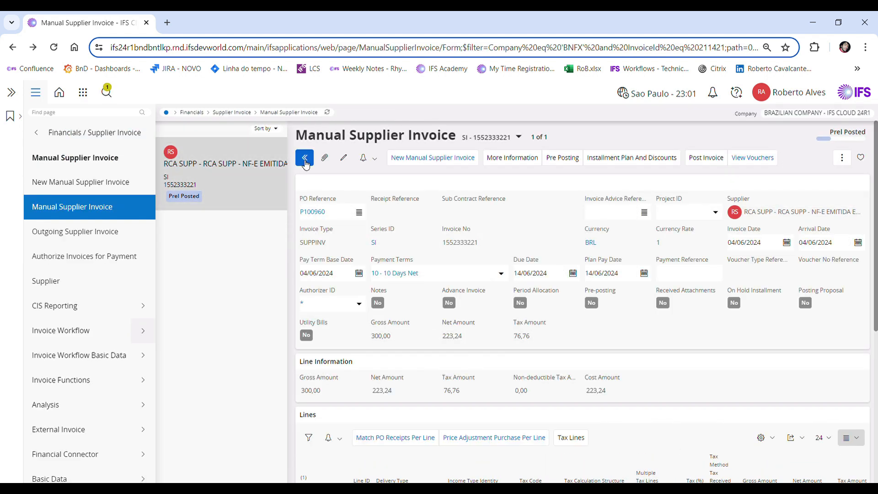
Enable self-billing in the RCA SUPP supplier's PO matching parameters
{"action": "left_click", "coordinate": [305, 158]}
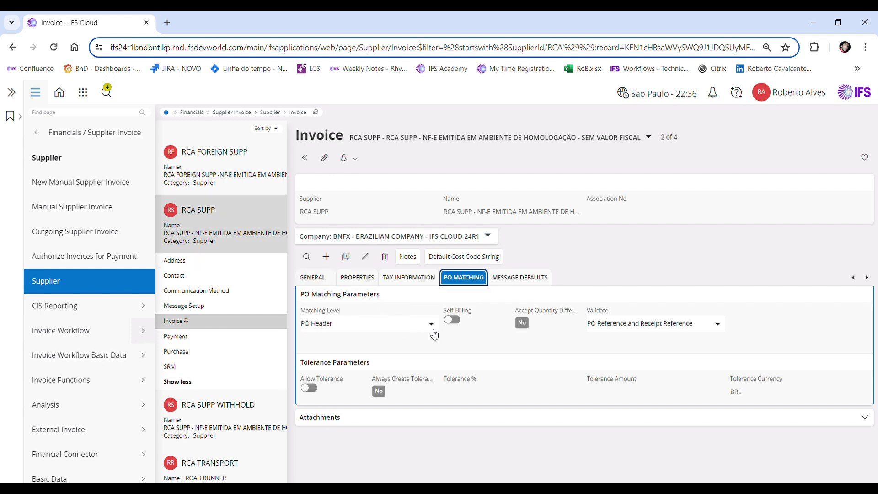
{"action": "left_click", "coordinate": [456, 322]}
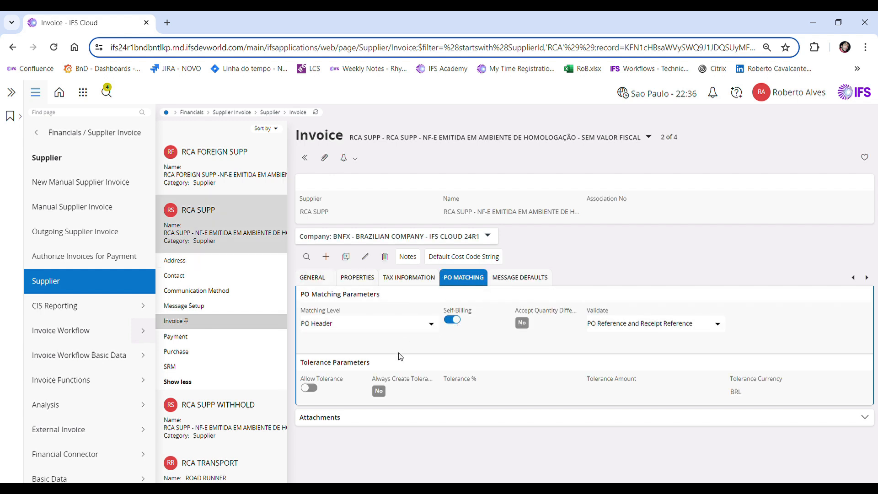
Switch to the Purchase Order page from the recently opened pages
{"action": "left_click", "coordinate": [83, 94]}
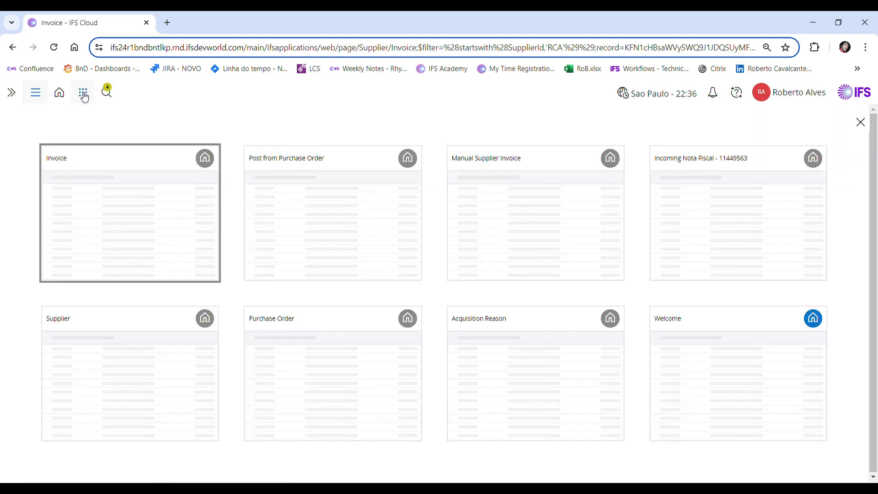
{"action": "left_click", "coordinate": [294, 339]}
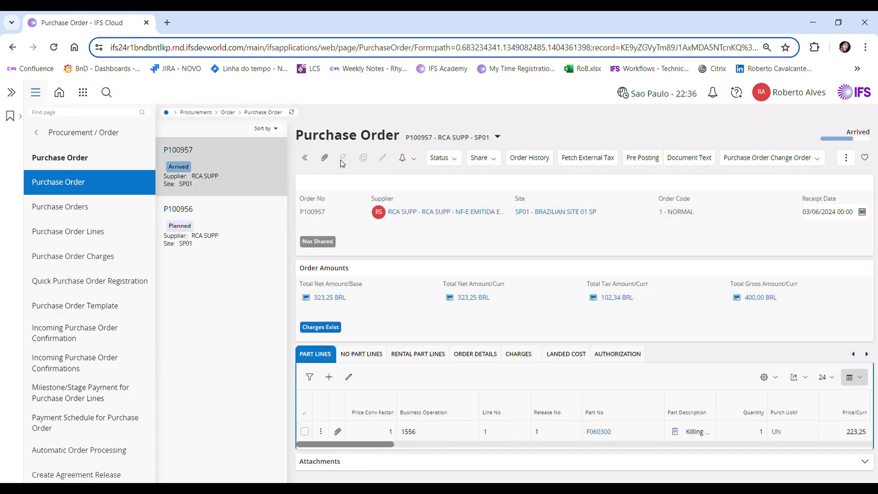
Create a new purchase order for supplier RCA SUPP at site SP01
{"action": "left_click", "coordinate": [343, 157]}
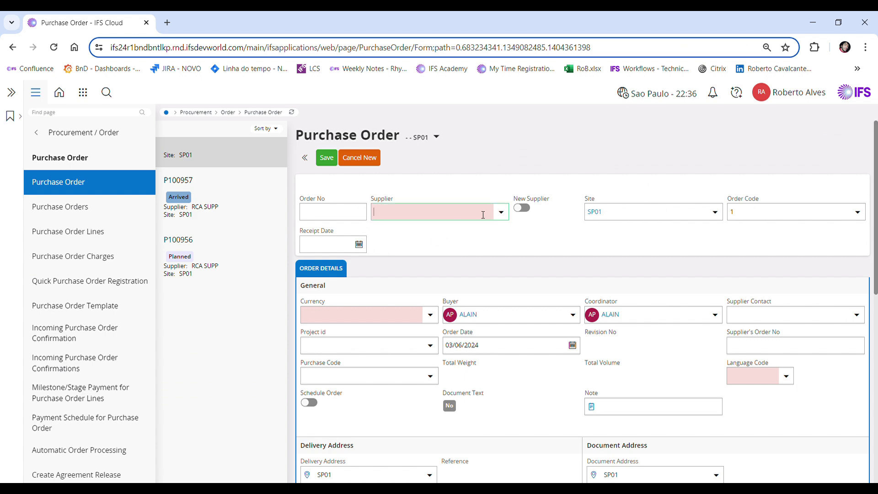
{"action": "left_click", "coordinate": [484, 214]}
{"action": "type", "text": "rca"}
{"action": "left_click", "coordinate": [430, 261]}
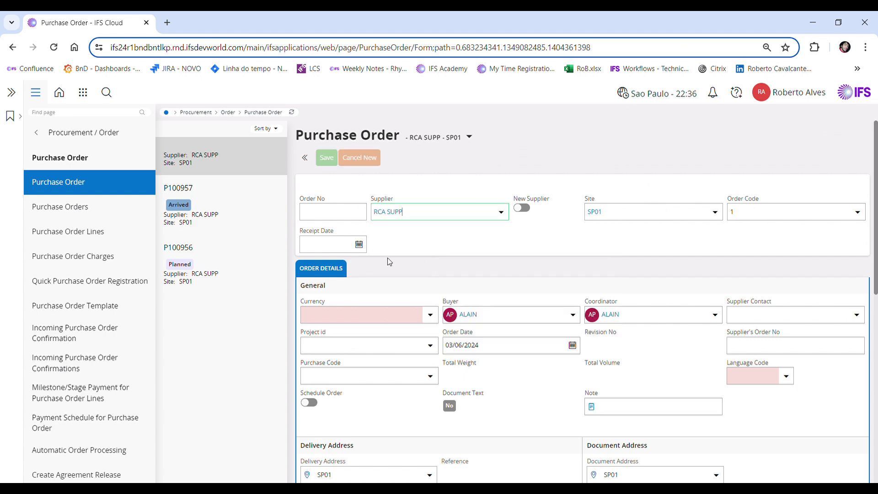
{"action": "scroll", "coordinate": [416, 285], "scroll_direction": "down", "scroll_amount": 8}
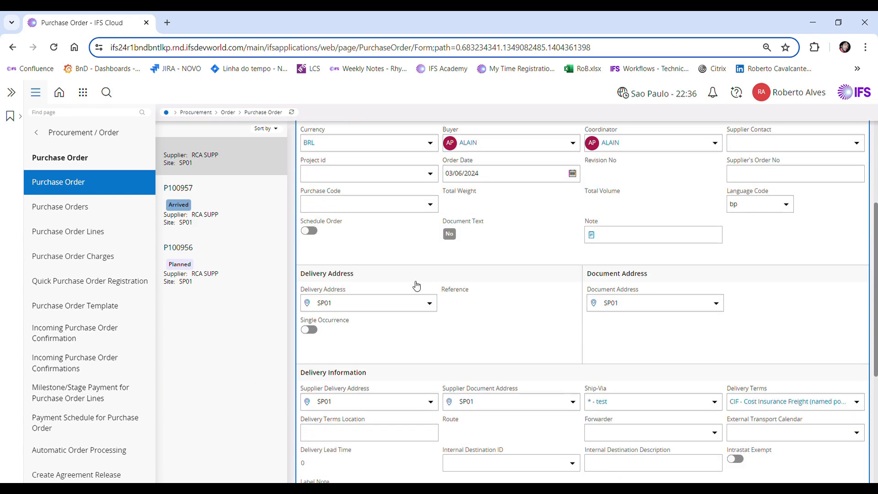
{"action": "scroll", "coordinate": [344, 151], "scroll_direction": "up", "scroll_amount": 5}
{"action": "scroll", "coordinate": [345, 151], "scroll_direction": "up", "scroll_amount": 3}
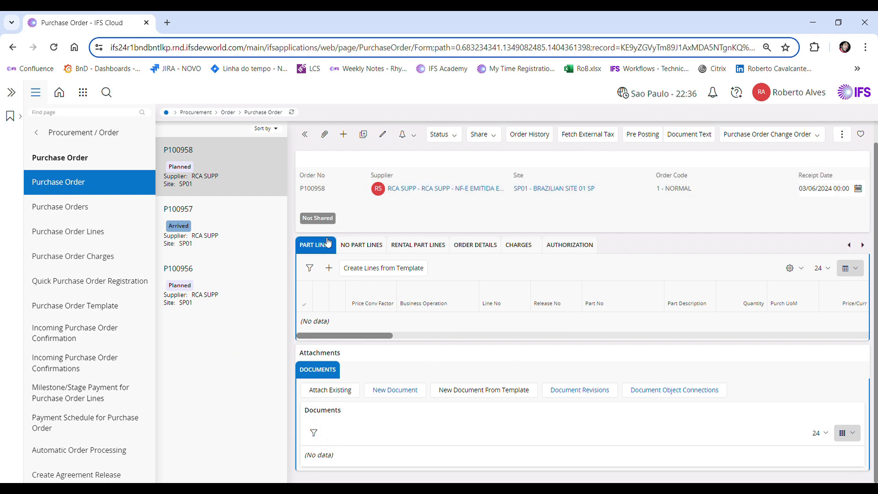
Add a part line for part F060300 with quantity 1 and save it
{"action": "left_click", "coordinate": [305, 134]}
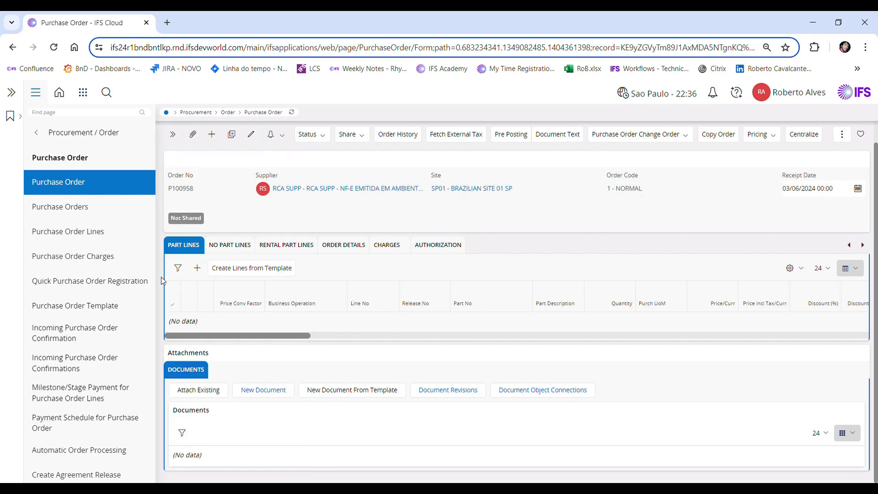
{"action": "left_click", "coordinate": [203, 270]}
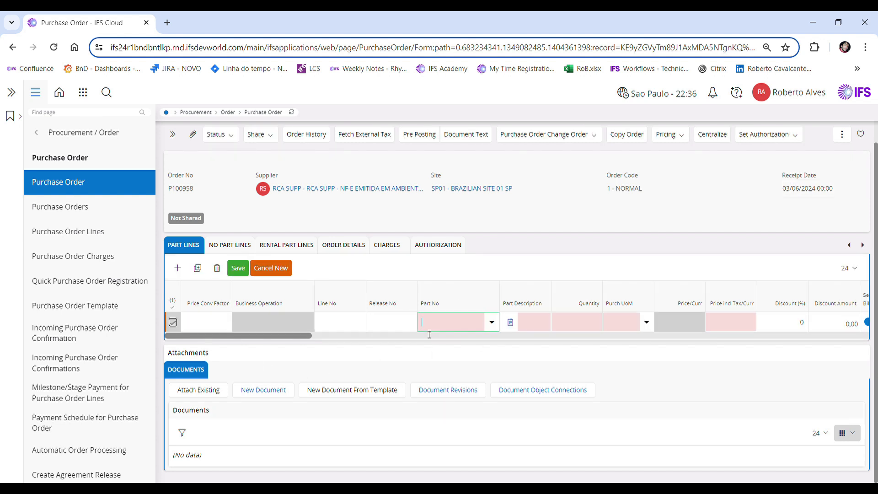
{"action": "left_click", "coordinate": [492, 323]}
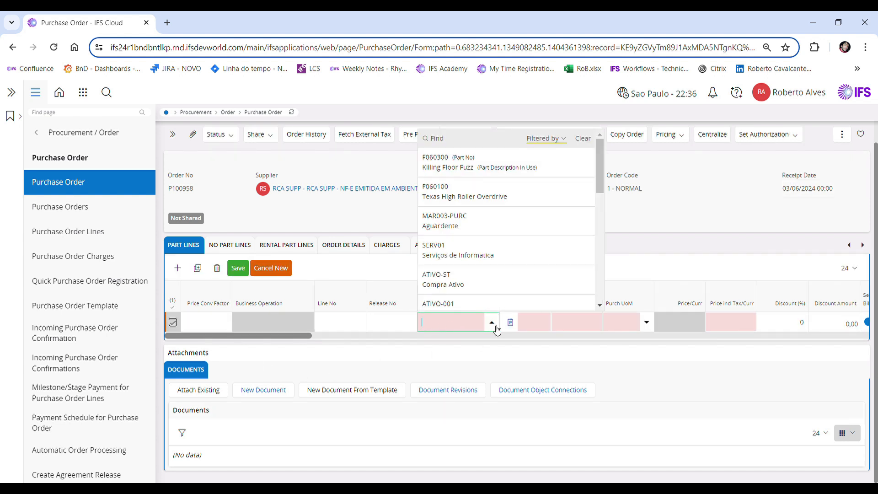
{"action": "left_click", "coordinate": [449, 169]}
{"action": "left_click", "coordinate": [575, 325]}
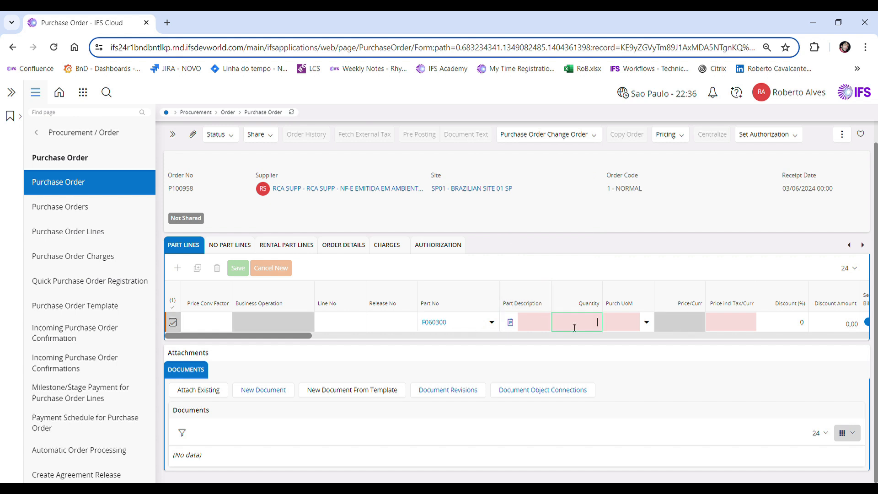
{"action": "type", "text": "1"}
{"action": "key", "text": "Tab"}
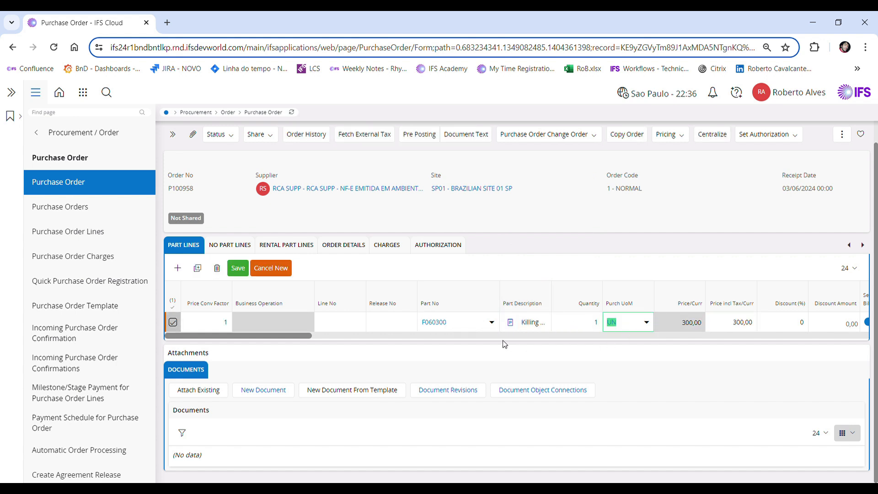
{"action": "left_click", "coordinate": [238, 268]}
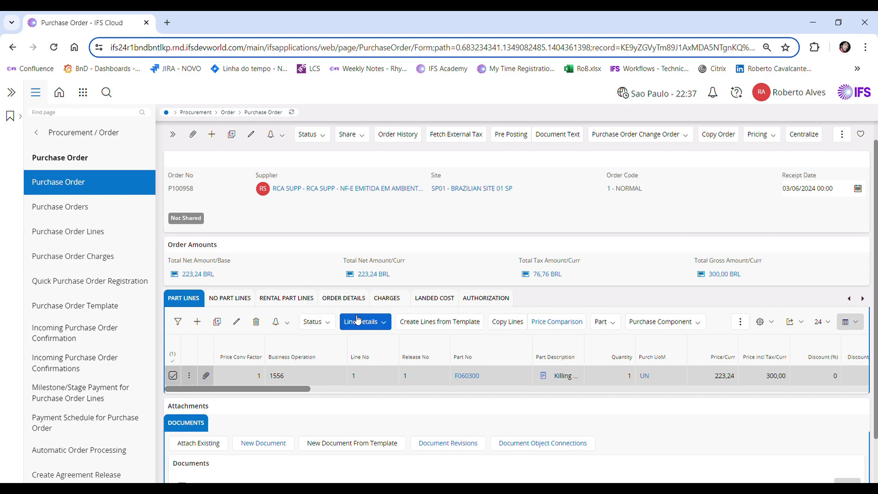
Add a freight charge FR with statistical charge difference 100,00, connected to line 1, and save it
{"action": "left_click", "coordinate": [388, 298]}
{"action": "left_click", "coordinate": [197, 343]}
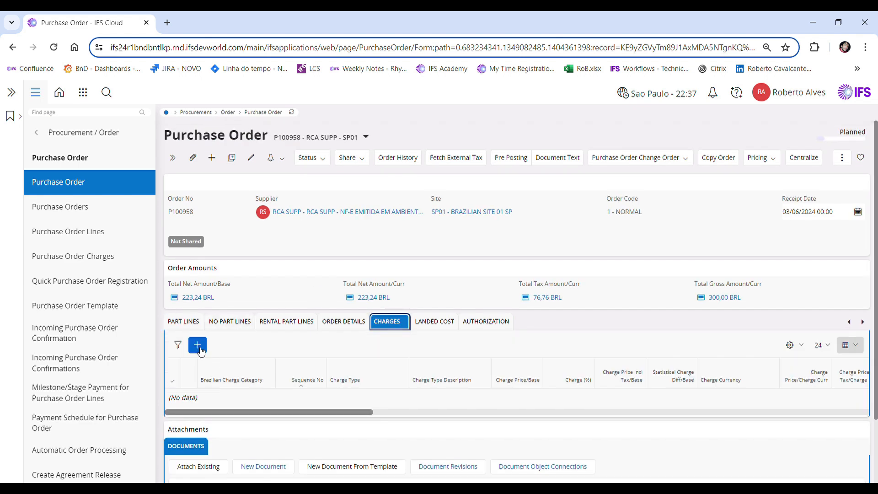
{"action": "left_click", "coordinate": [385, 323]}
{"action": "left_click", "coordinate": [338, 168]}
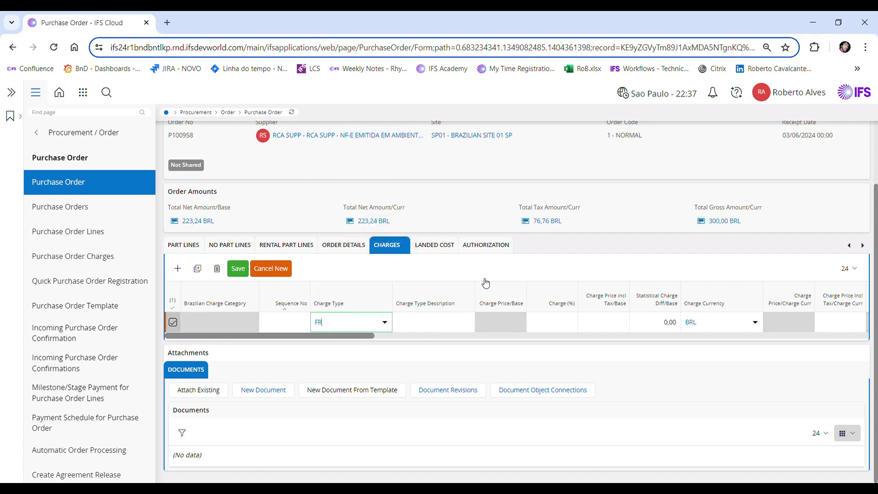
{"action": "left_click", "coordinate": [655, 319]}
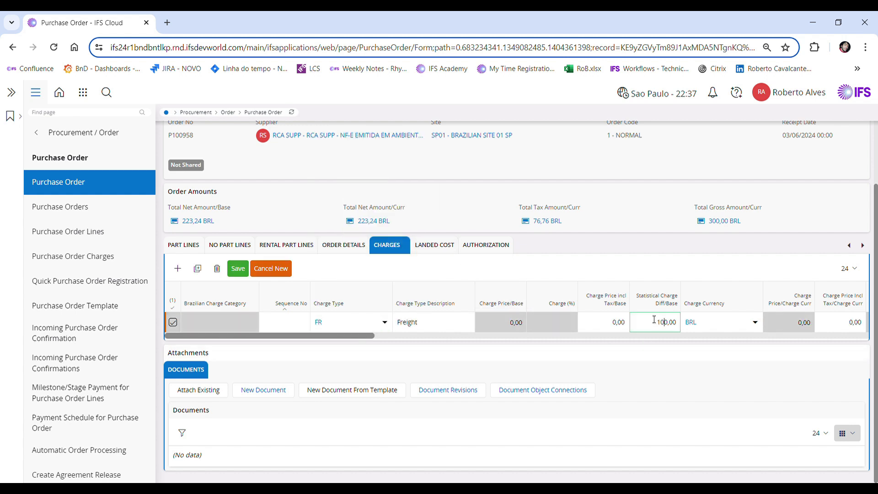
{"action": "left_click_drag", "start_coordinate": [365, 335], "coordinate": [489, 347]}
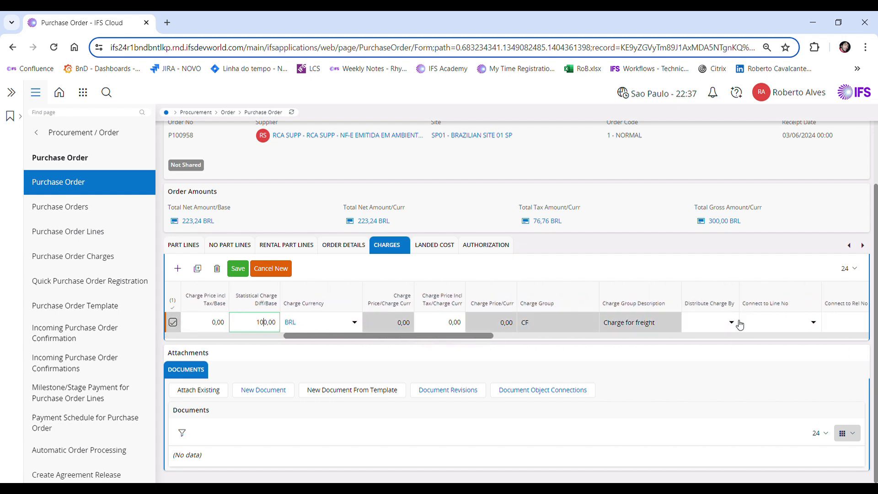
{"action": "left_click", "coordinate": [816, 323]}
{"action": "left_click", "coordinate": [768, 366]}
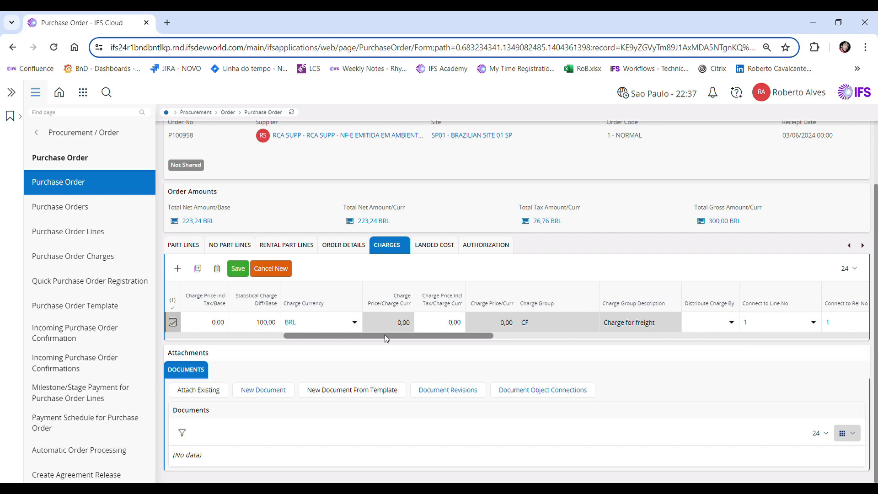
{"action": "left_click_drag", "start_coordinate": [385, 339], "coordinate": [432, 338]}
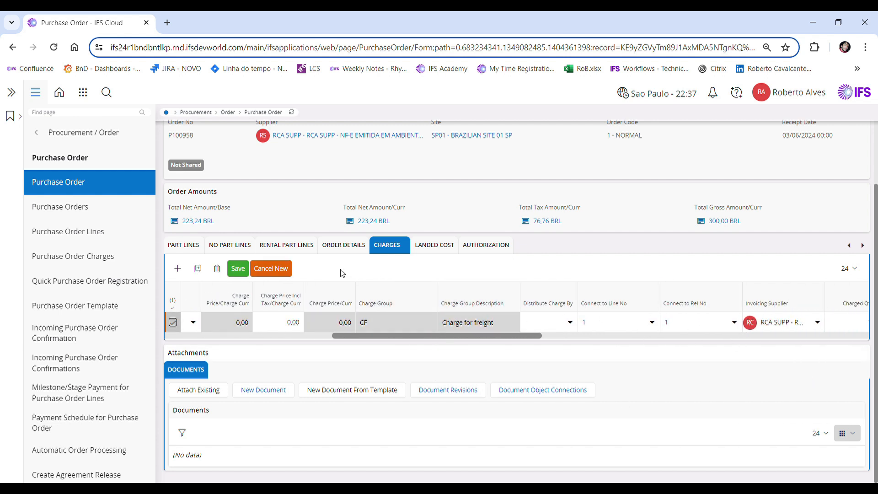
{"action": "left_click", "coordinate": [236, 270]}
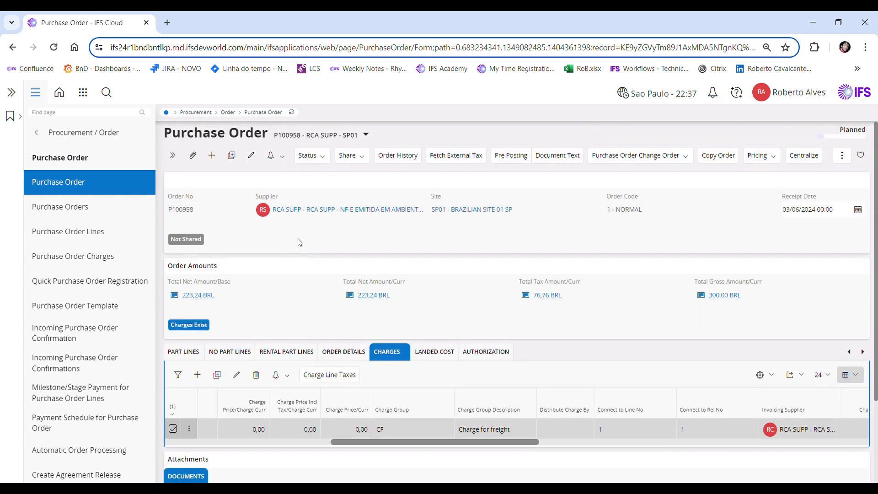
Confirm the purchase order
{"action": "left_click", "coordinate": [316, 156]}
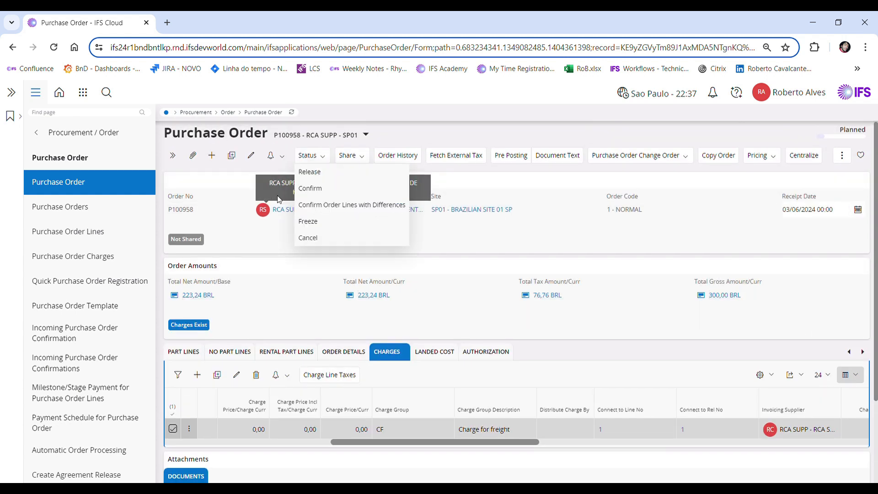
{"action": "left_click", "coordinate": [338, 189]}
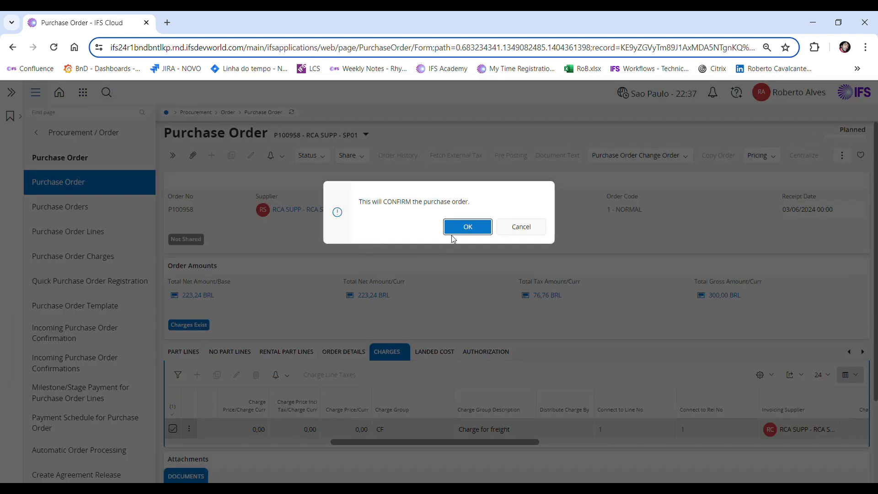
{"action": "left_click", "coordinate": [468, 227]}
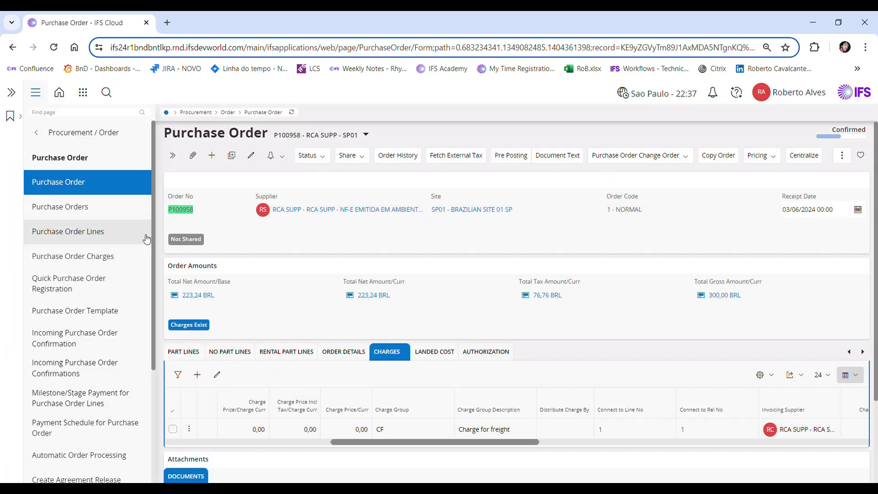
Search for the Incoming Nota Fiscal page and open it
{"action": "left_click", "coordinate": [57, 115]}
{"action": "type", "text": "in no"}
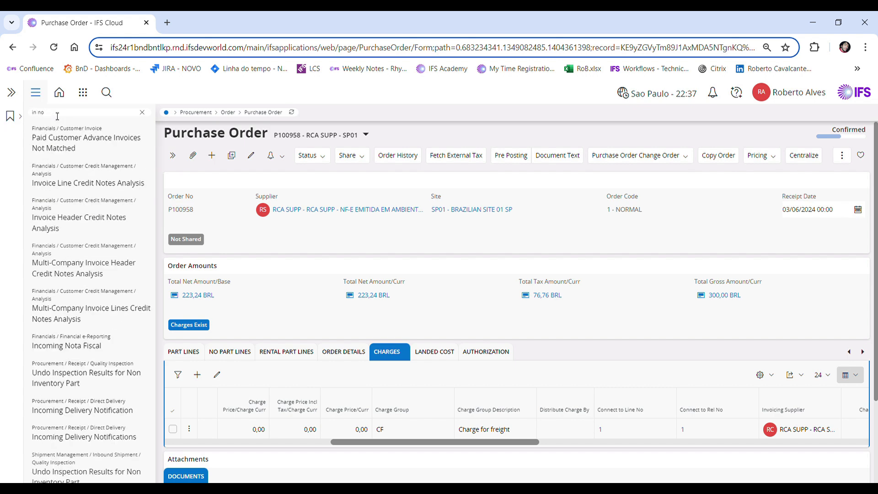
{"action": "type", "text": "fi"}
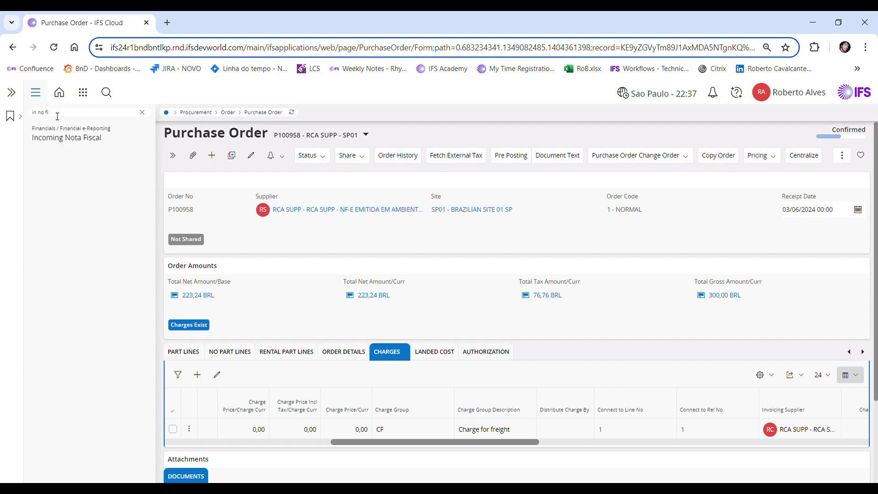
{"action": "left_click", "coordinate": [62, 138]}
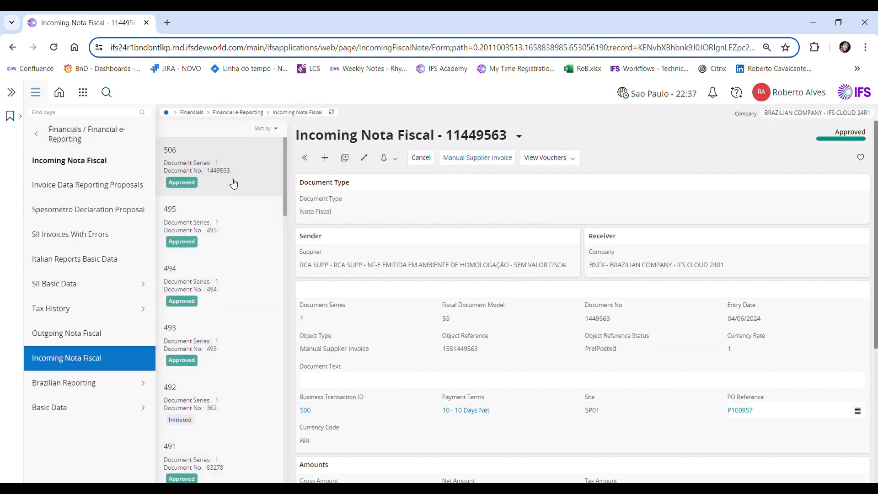
Start a new incoming nota fiscal with PO reference P100958 and document series 1
{"action": "left_click", "coordinate": [173, 157]}
{"action": "left_click", "coordinate": [194, 158]}
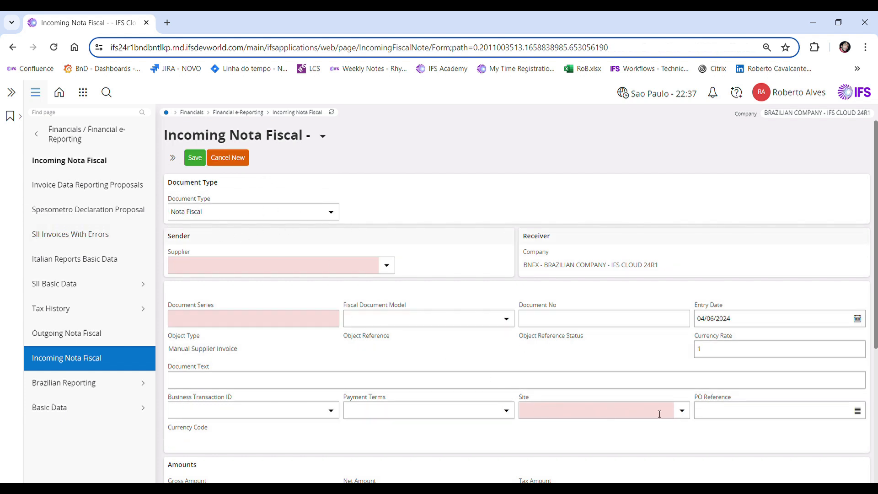
{"action": "type", "text": "P100958"}
{"action": "key", "text": "Tab"}
{"action": "scroll", "coordinate": [682, 228], "scroll_direction": "up", "scroll_amount": 3}
{"action": "left_click", "coordinate": [226, 280]}
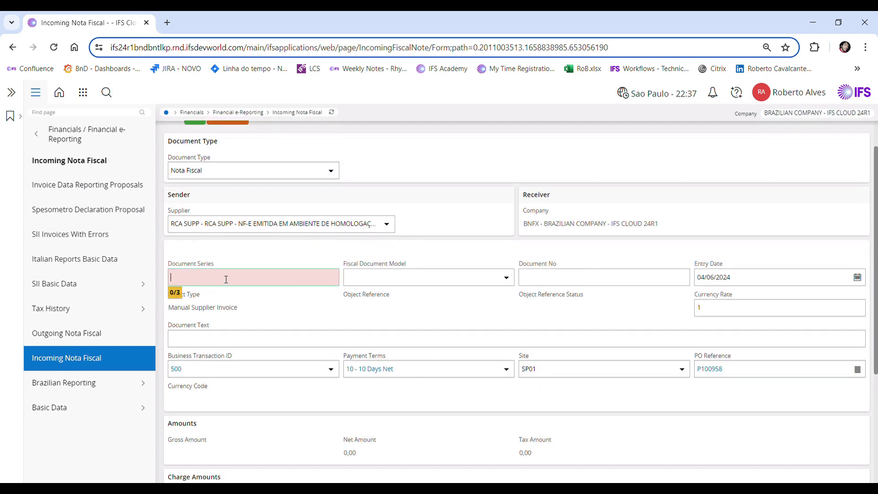
{"action": "type", "text": "1"}
{"action": "key", "text": "Tab"}
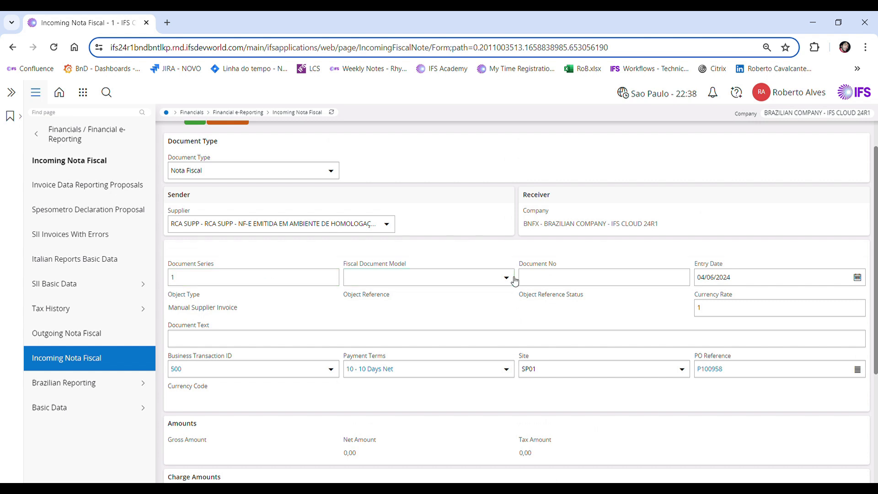
Set fiscal document model 55 and document number 5222694, then save the nota fiscal
{"action": "left_click", "coordinate": [514, 280]}
{"action": "left_click", "coordinate": [411, 323]}
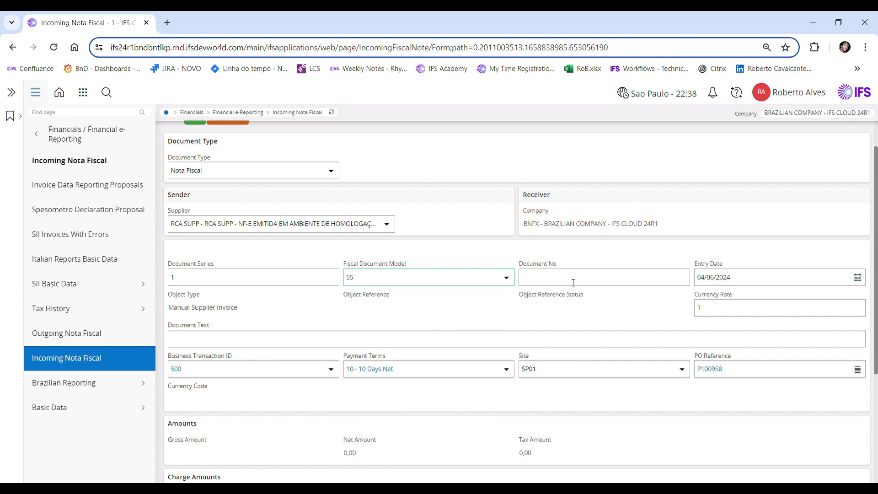
{"action": "type", "text": "5222694"}
{"action": "left_click", "coordinate": [708, 283]}
{"action": "scroll", "coordinate": [531, 338], "scroll_direction": "down", "scroll_amount": 3}
{"action": "scroll", "coordinate": [507, 440], "scroll_direction": "up", "scroll_amount": 5}
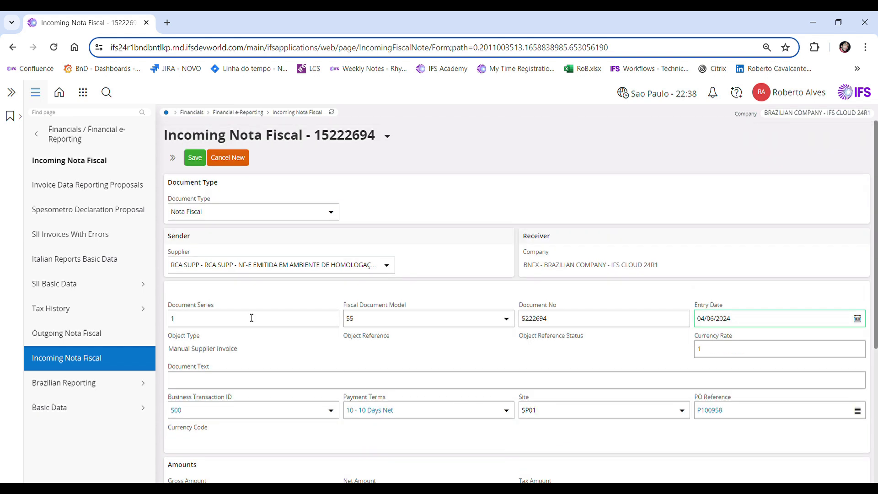
{"action": "left_click", "coordinate": [195, 158]}
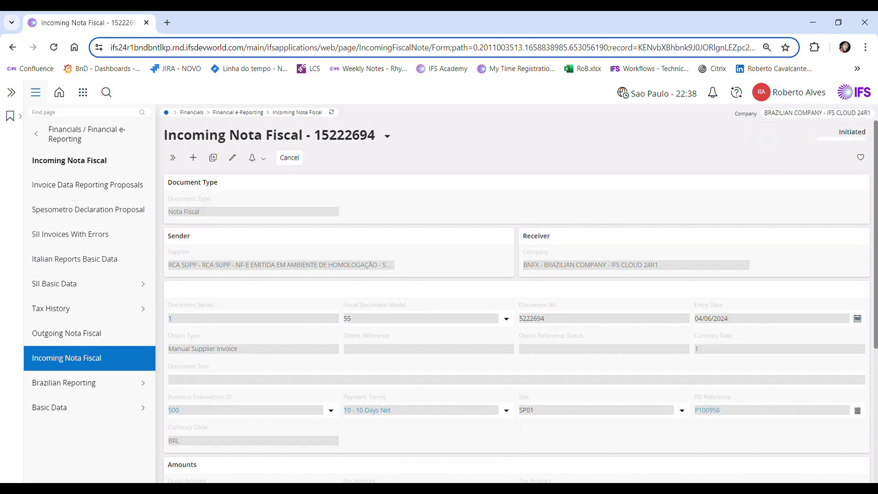
Copy the unreceived PO lines and charges into the nota fiscal lines and inspect the line's freight charge
{"action": "scroll", "coordinate": [780, 416], "scroll_direction": "down", "scroll_amount": 5}
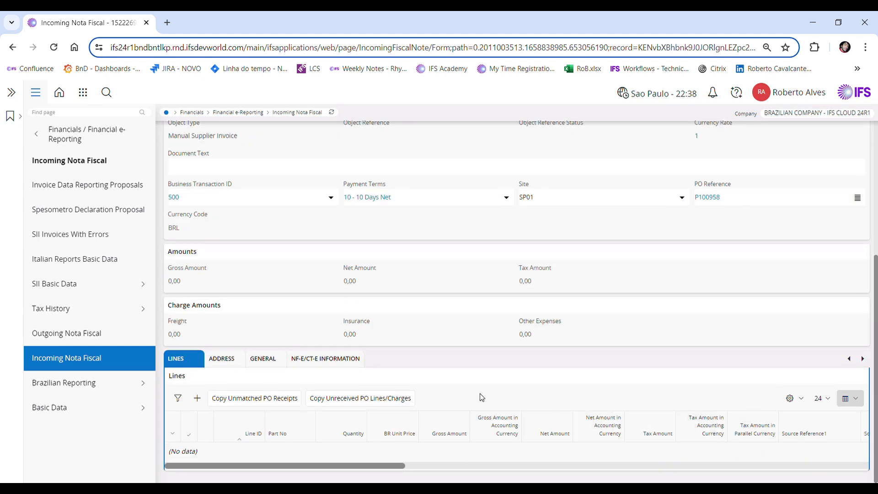
{"action": "left_click", "coordinate": [354, 398]}
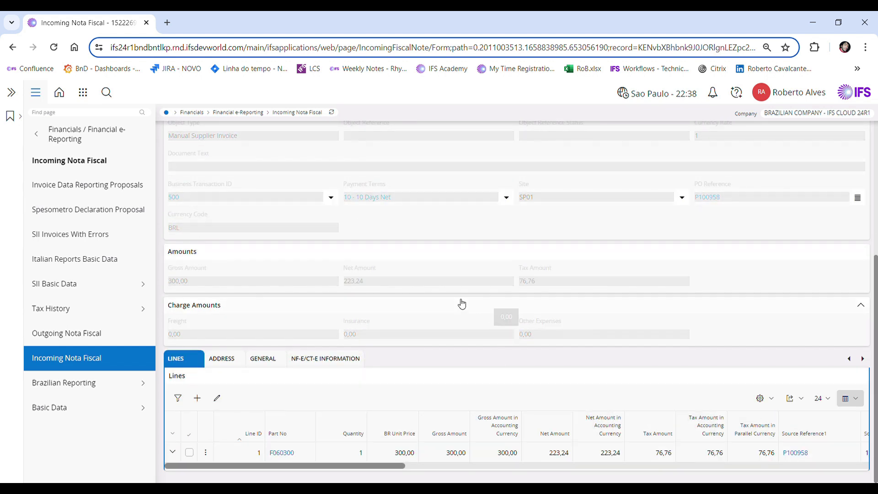
{"action": "left_click", "coordinate": [173, 453]}
{"action": "scroll", "coordinate": [444, 367], "scroll_direction": "down", "scroll_amount": 3}
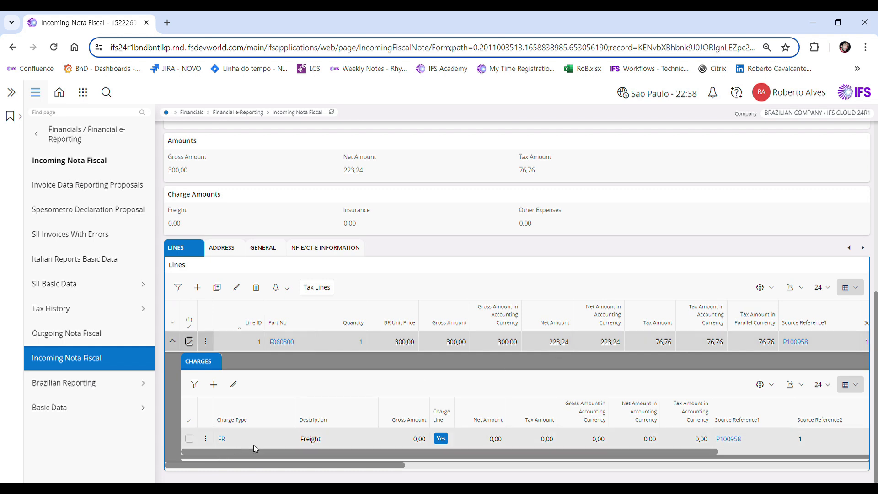
{"action": "left_click", "coordinate": [172, 341]}
Add NF-e/CT-e information with a status code and save it
{"action": "left_click", "coordinate": [320, 358]}
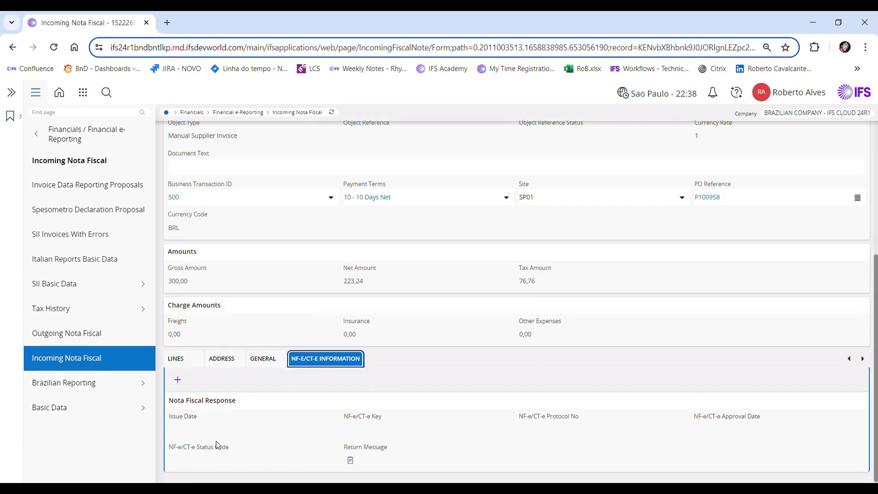
{"action": "left_click", "coordinate": [177, 380]}
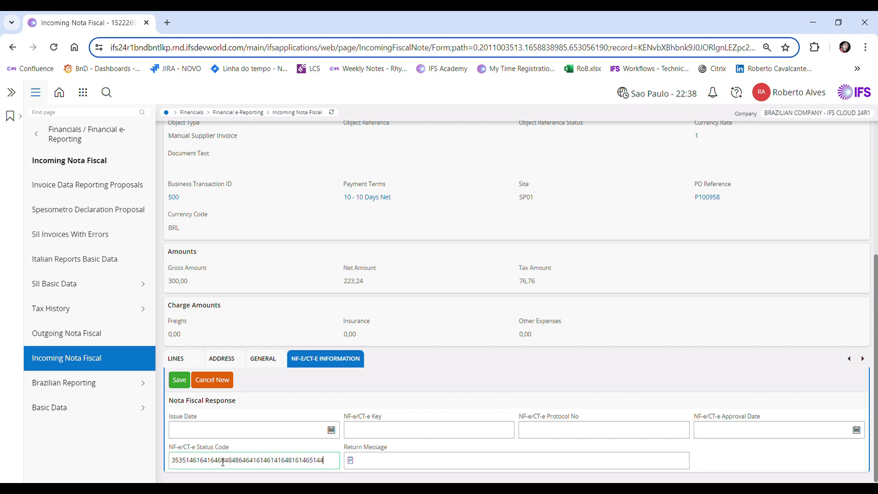
{"action": "left_click", "coordinate": [180, 379]}
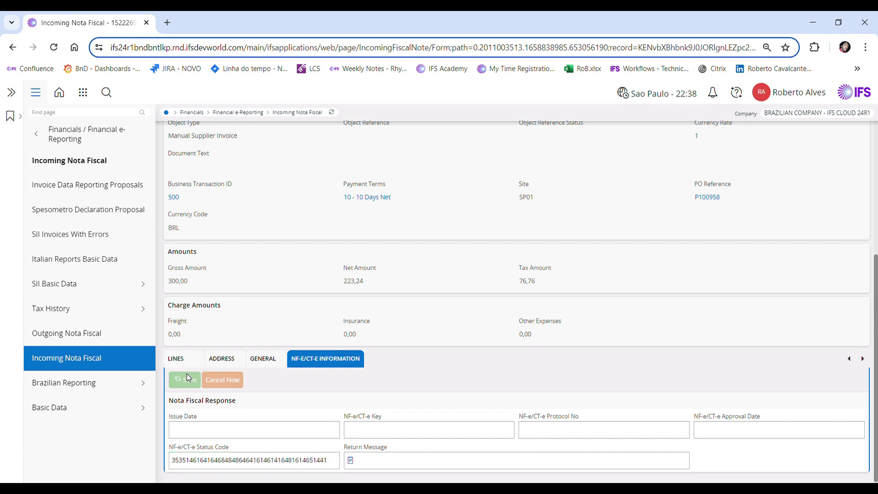
{"action": "scroll", "coordinate": [332, 374], "scroll_direction": "up", "scroll_amount": 5}
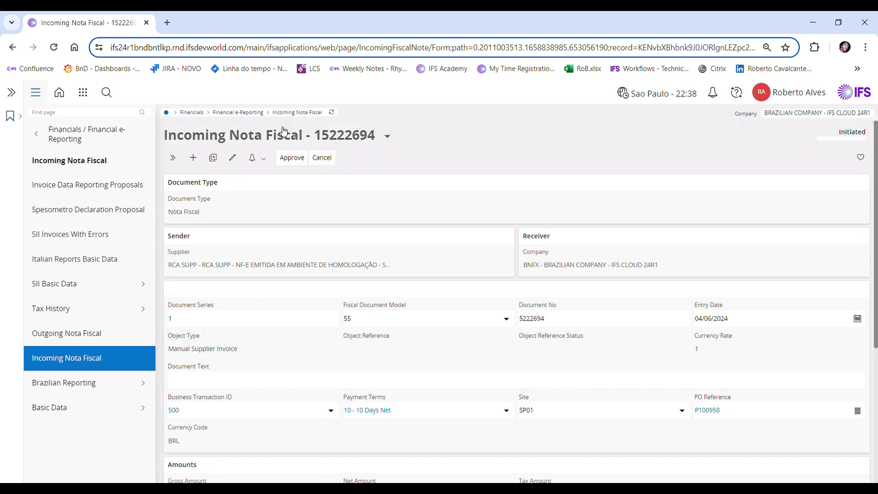
Approve the incoming nota fiscal
{"action": "left_click", "coordinate": [296, 157]}
{"action": "left_click", "coordinate": [488, 230]}
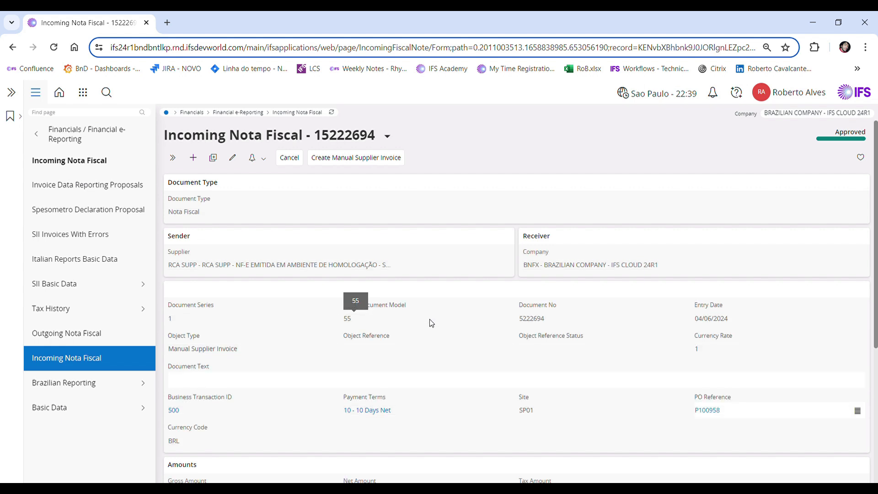
Receive the nota fiscal line for part F060300 with the default receipt details
{"action": "scroll", "coordinate": [429, 323], "scroll_direction": "down", "scroll_amount": 5}
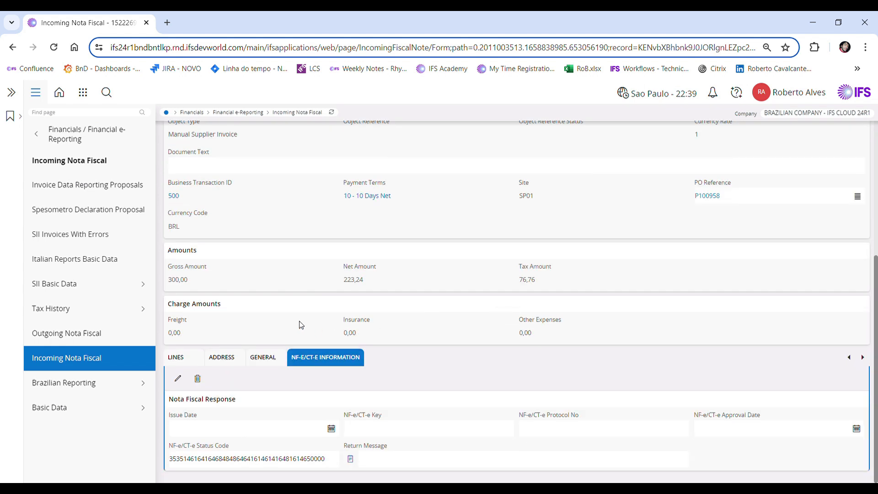
{"action": "left_click", "coordinate": [184, 358]}
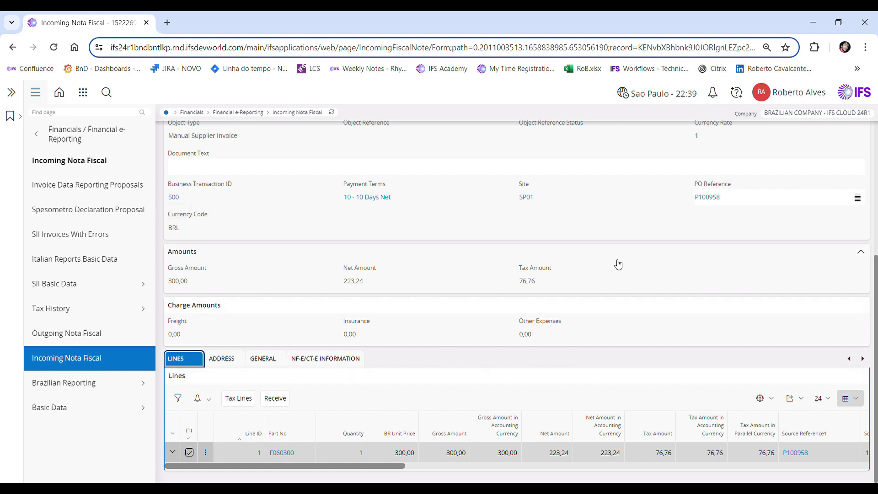
{"action": "left_click", "coordinate": [279, 401]}
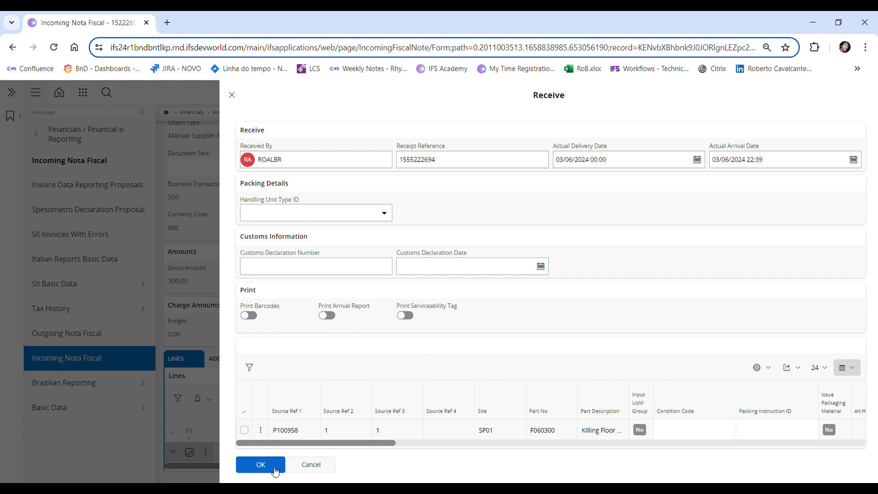
{"action": "left_click", "coordinate": [261, 465]}
{"action": "left_click", "coordinate": [265, 165]}
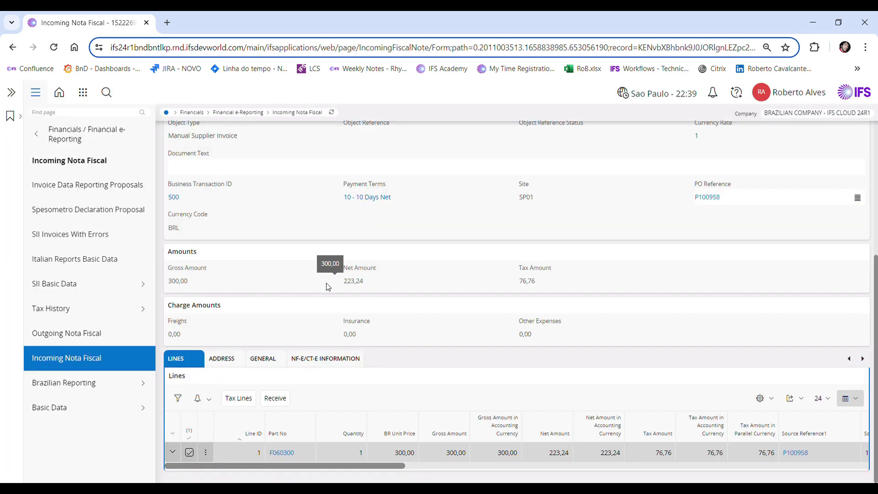
{"action": "left_click", "coordinate": [333, 114]}
{"action": "scroll", "coordinate": [492, 164], "scroll_direction": "down", "scroll_amount": 3}
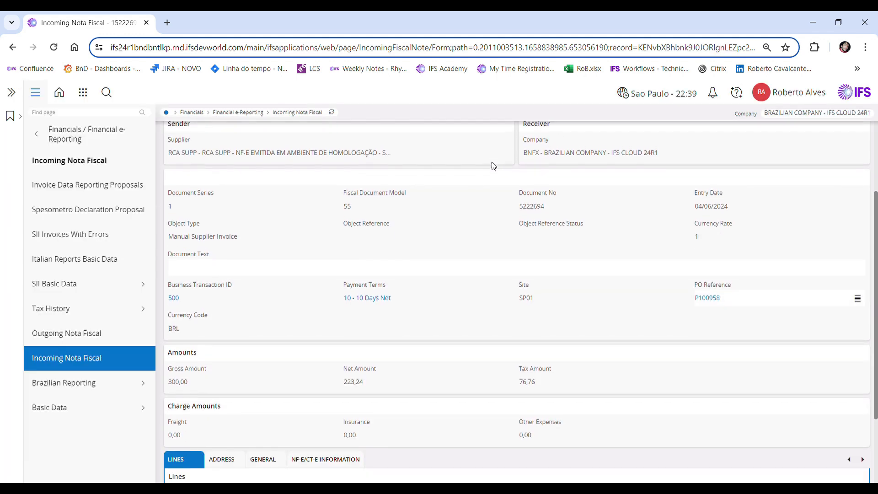
{"action": "scroll", "coordinate": [493, 164], "scroll_direction": "up", "scroll_amount": 3}
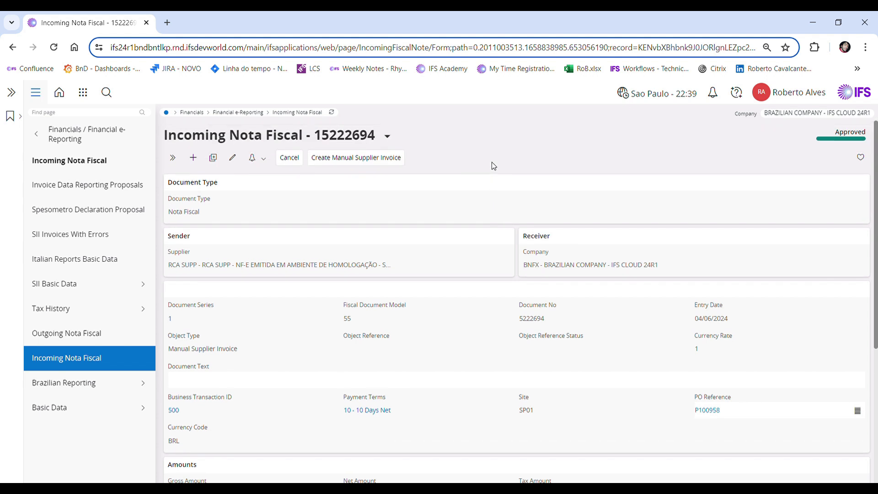